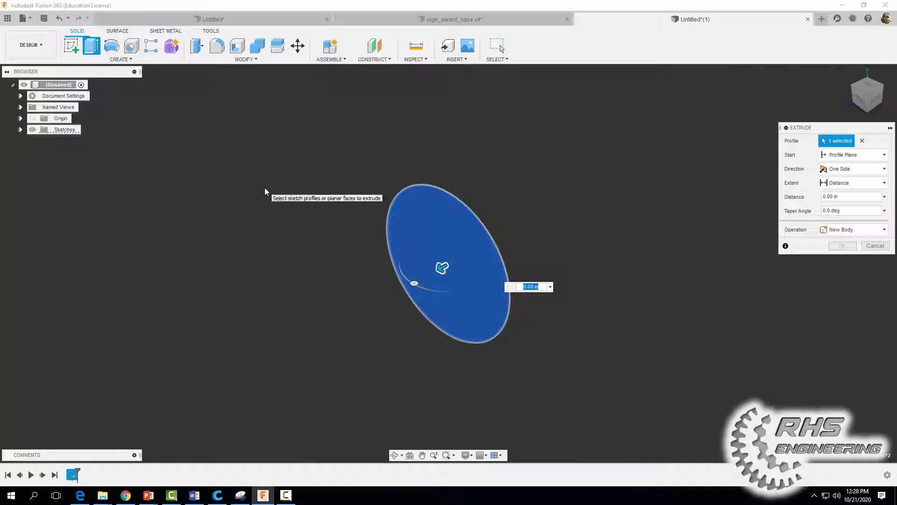
Extrude the circular profile 0.75 in as a new body.
type("1")
key("Return")
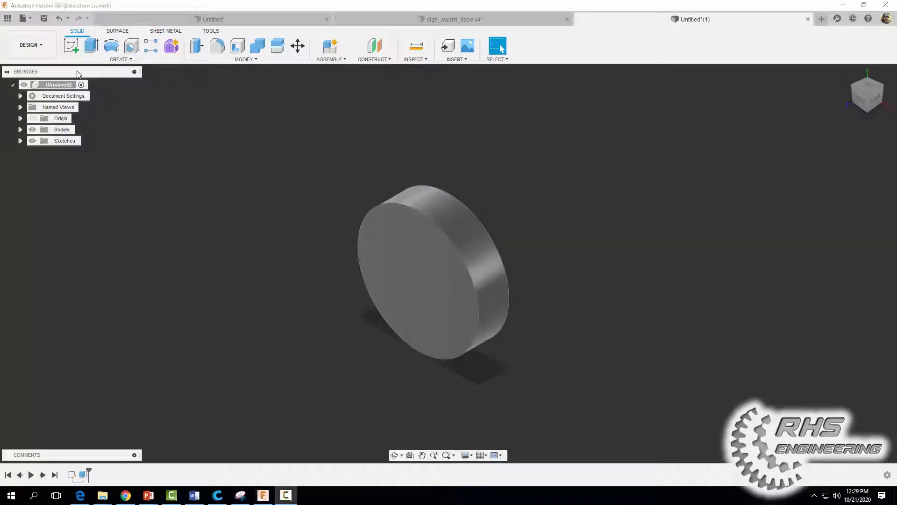
Sketch on the disc's front face and offset its outer edge 0.5 in inward, then finish the sketch.
left_click(71, 46)
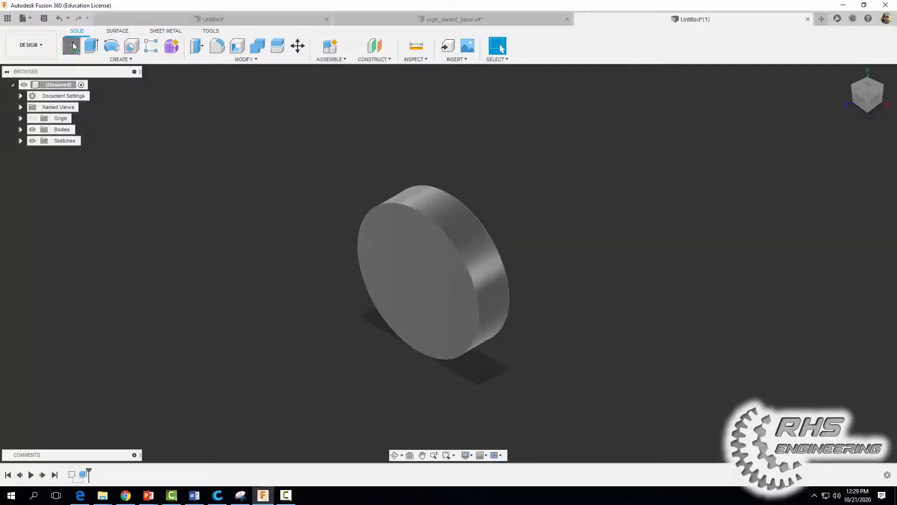
left_click(393, 238)
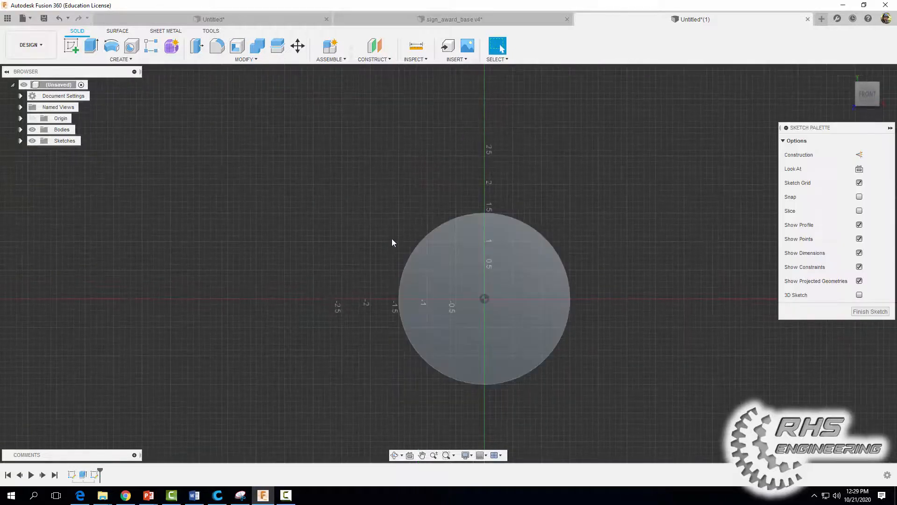
left_click(238, 46)
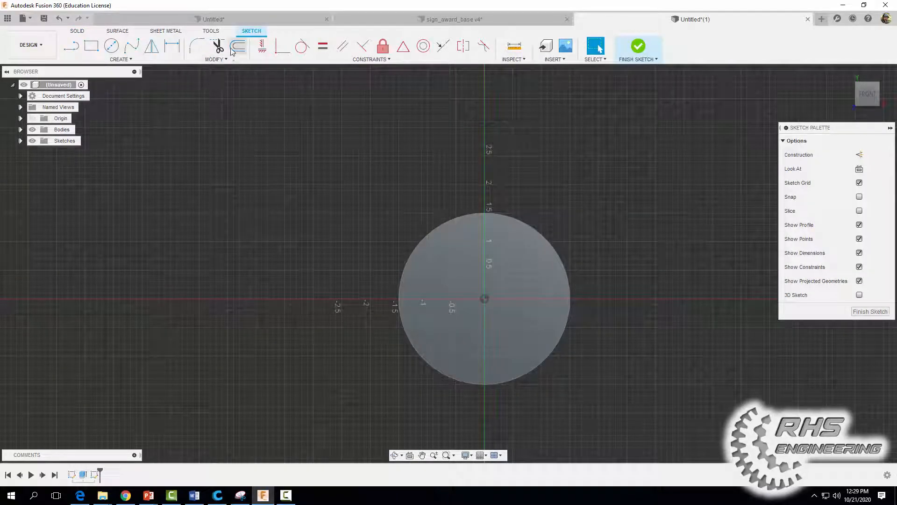
left_click(439, 224)
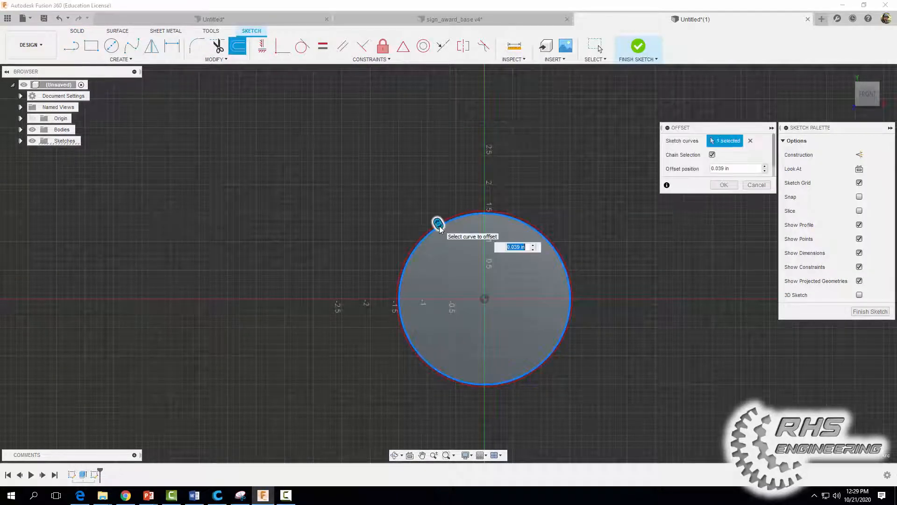
mouse_move(439, 229)
left_mouse_down()
mouse_move(437, 220)
mouse_move(449, 239)
left_mouse_up()
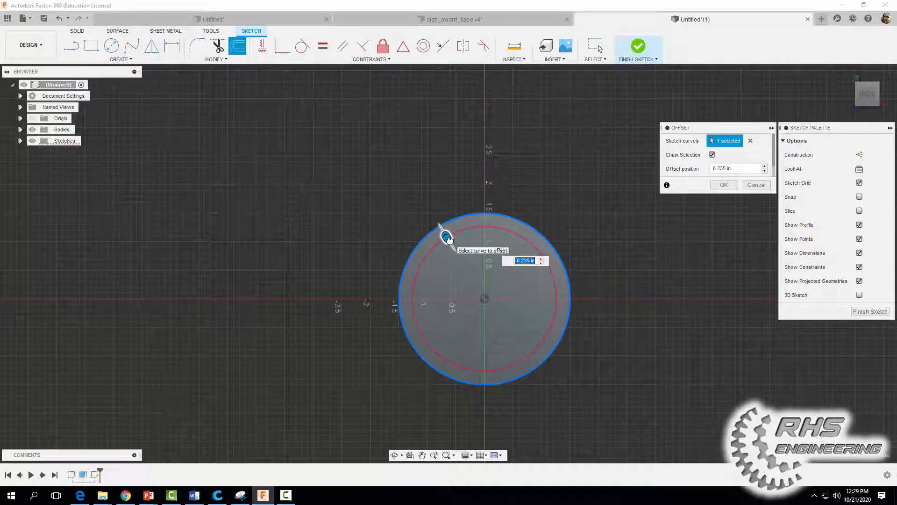
key("BackSpace")
type("-.5")
key("Return")
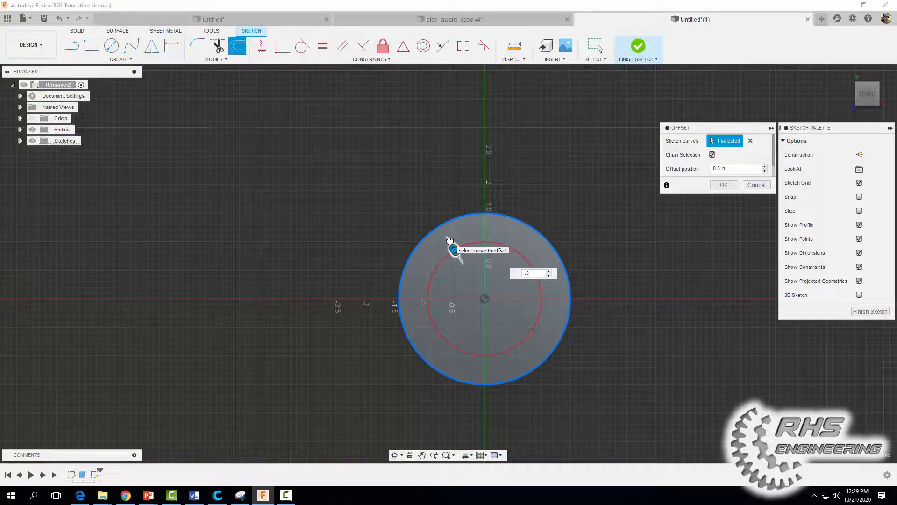
key("Return")
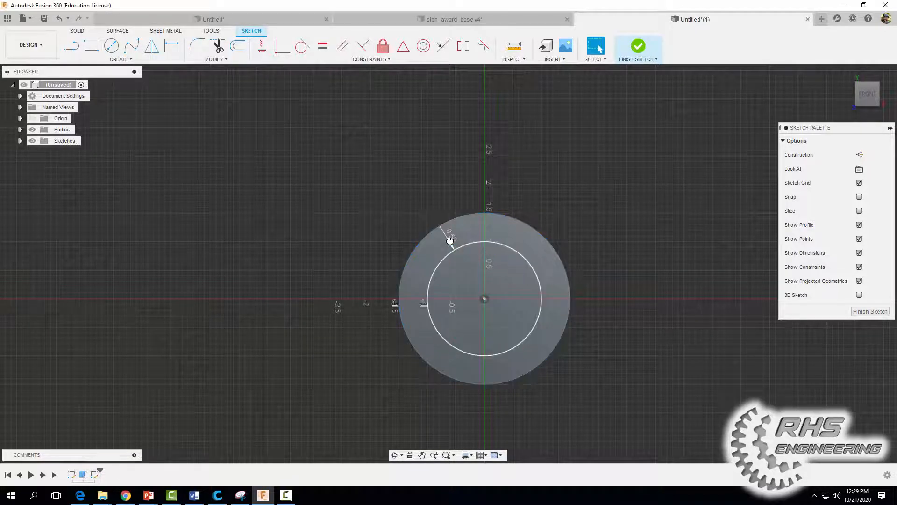
left_click(643, 46)
Extrude the inner circle 0.562 in into the disc as a cut to form a round recess.
key("e")
left_click(416, 283)
left_click_drag(410, 286, 428, 276)
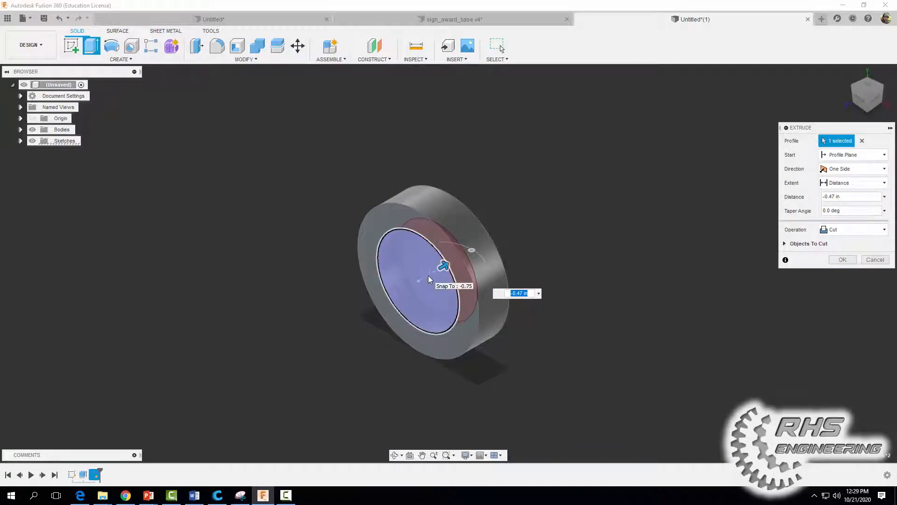
type(".562")
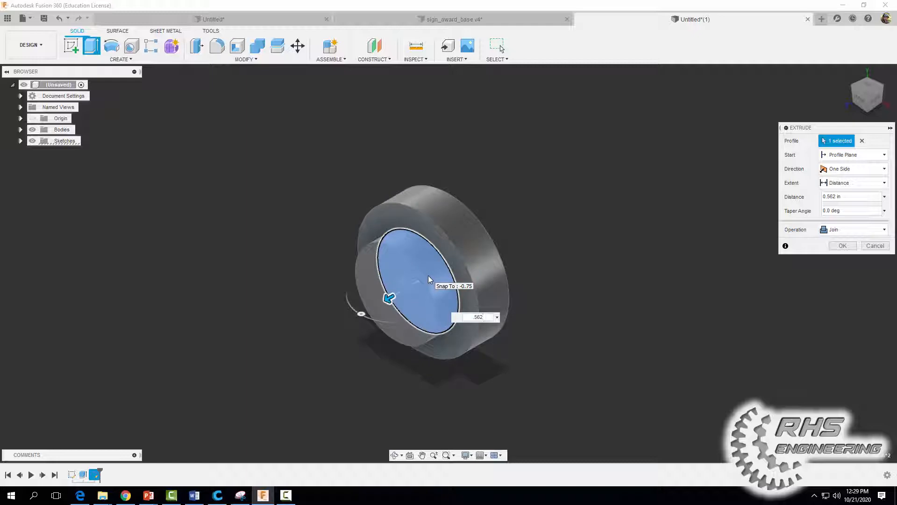
type("-")
key("Return")
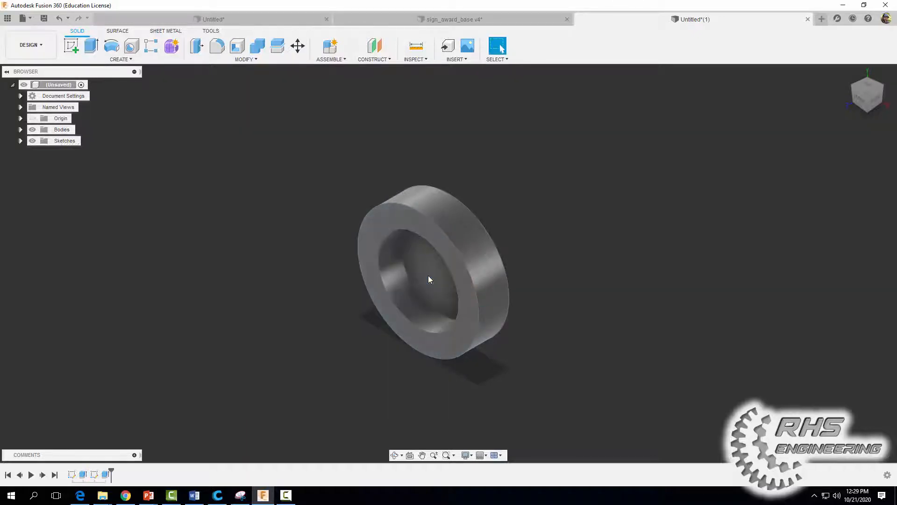
Sketch on the front ring face, offset the recess edge 0.25 in outward, and finish the sketch.
left_click(71, 46)
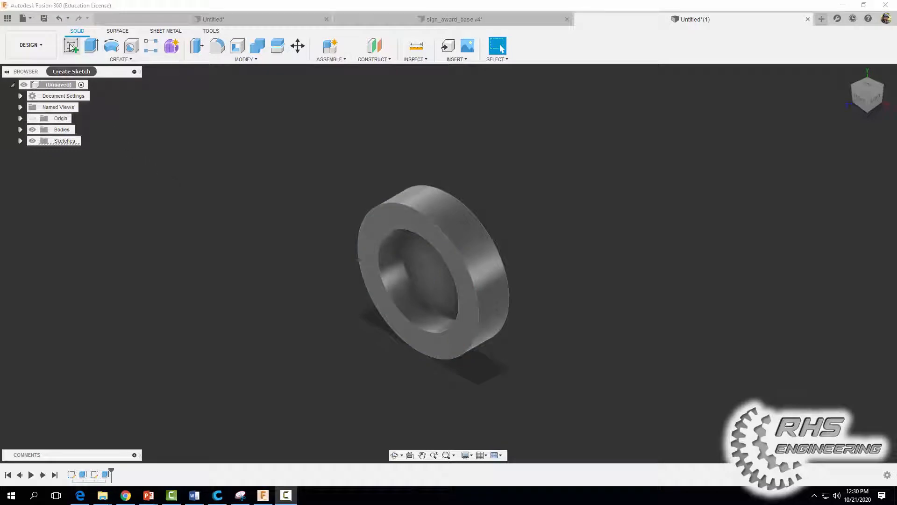
left_click(382, 225)
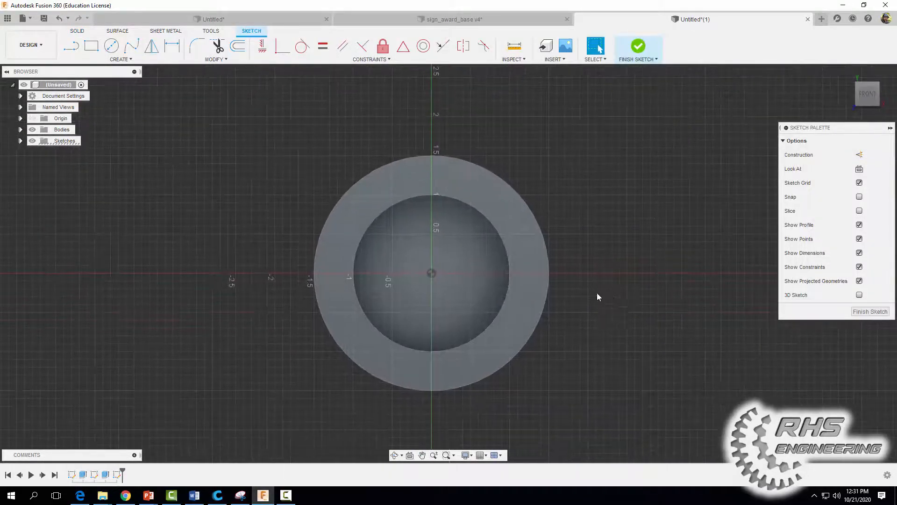
left_click(238, 45)
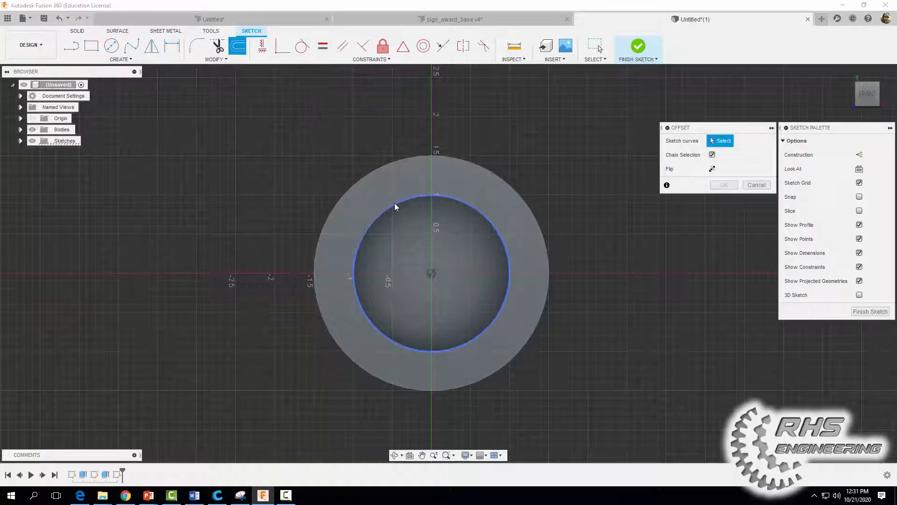
left_click(392, 200)
left_click_drag(393, 200, 390, 195)
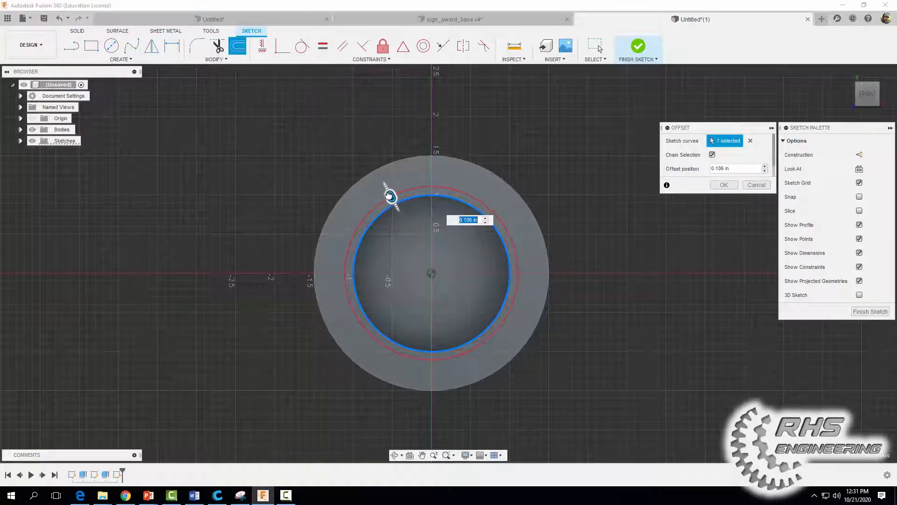
key("BackSpace")
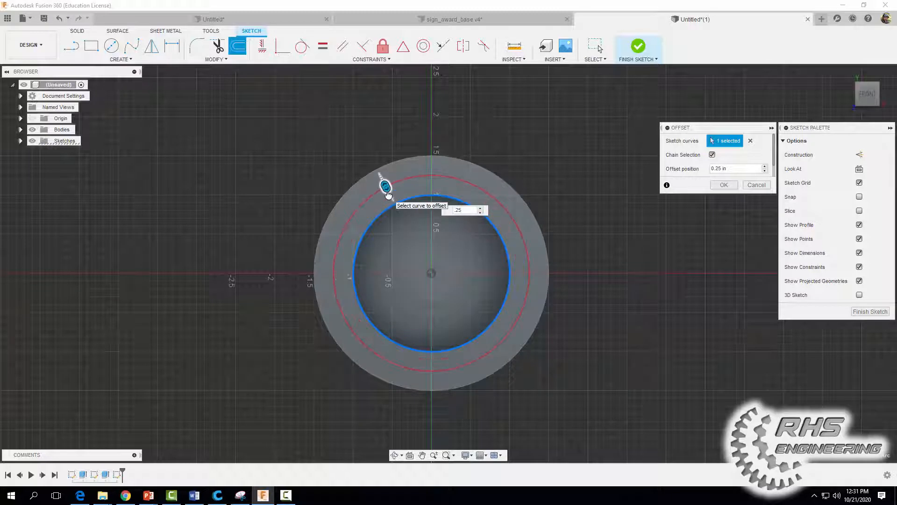
key("Return")
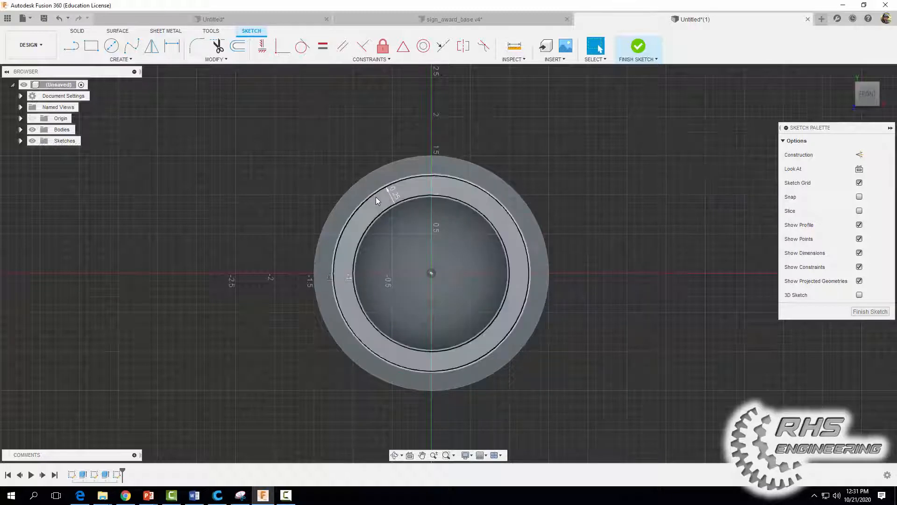
left_click(637, 46)
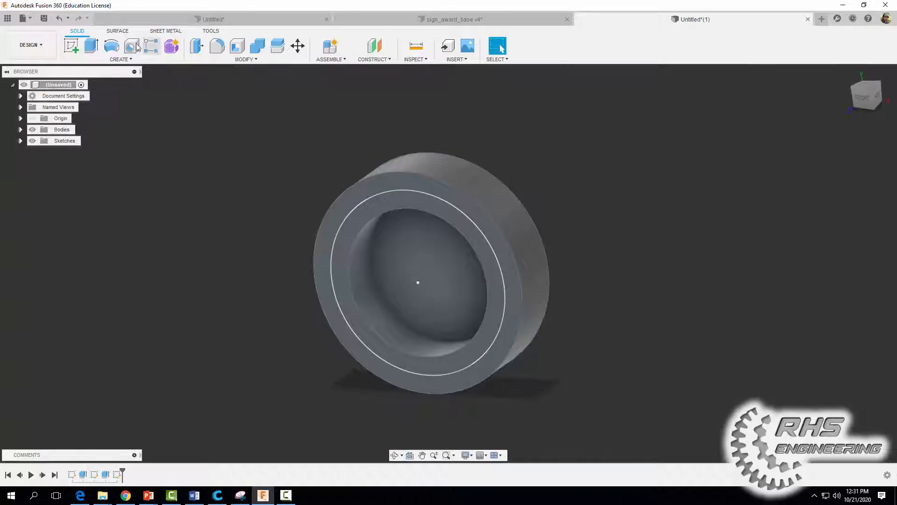
Cut the ring-shaped profile around the recess 0.1 in deep with Extrude.
left_click(91, 45)
left_click(373, 215)
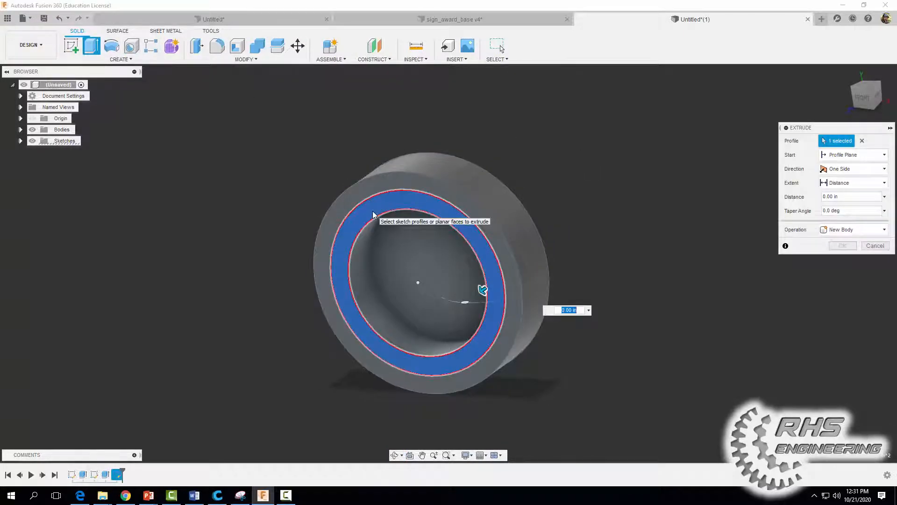
type("-.1")
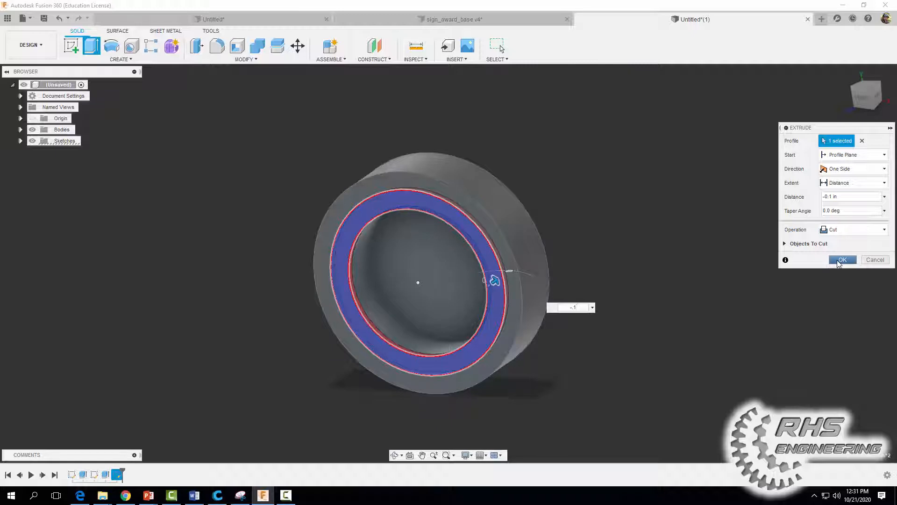
left_click(841, 261)
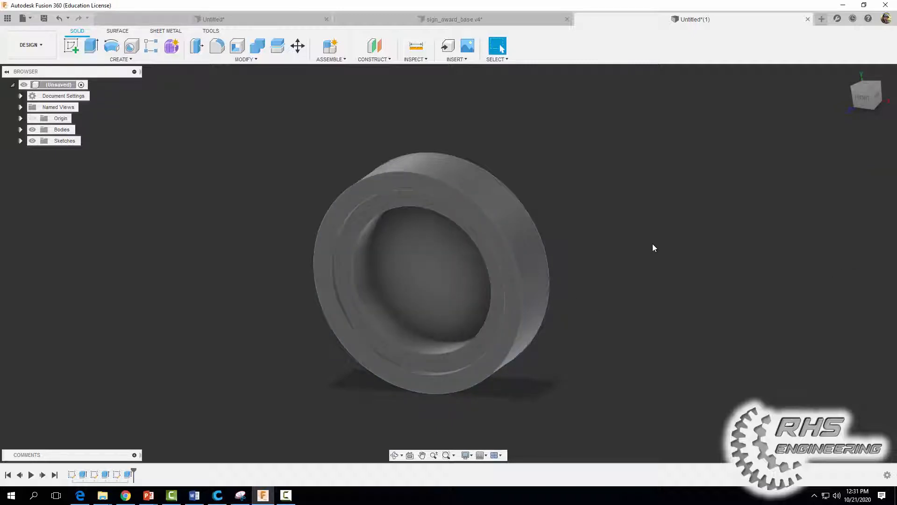
key("F10")
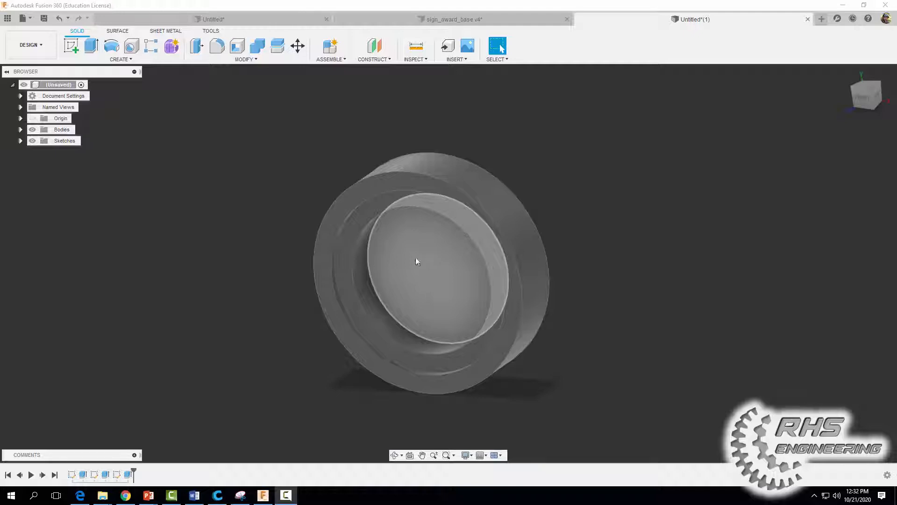
Sketch a 0.6 in diameter circle centred on the origin on the recess floor and finish the sketch.
left_click(70, 46)
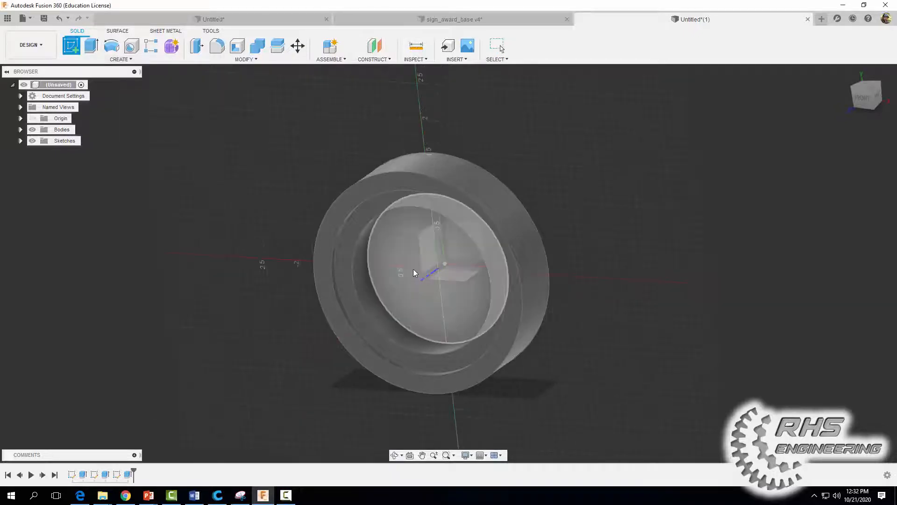
left_click(415, 268)
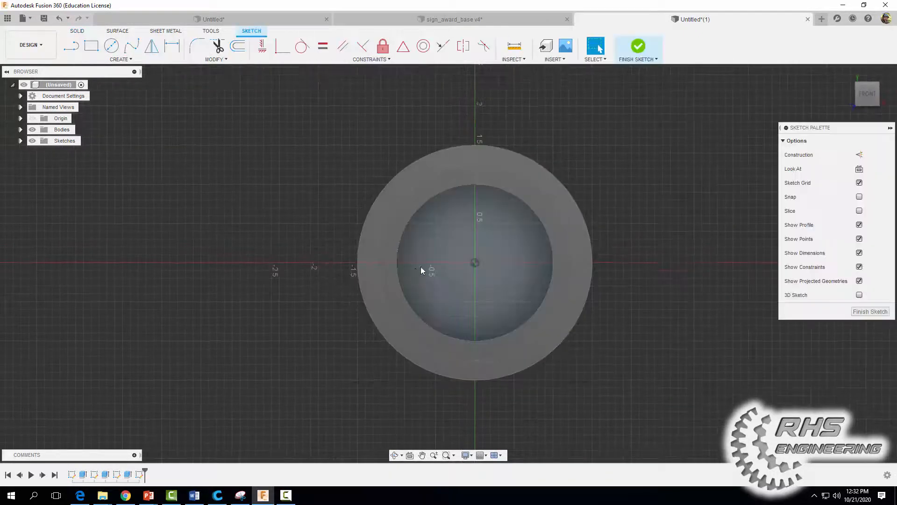
left_click(112, 46)
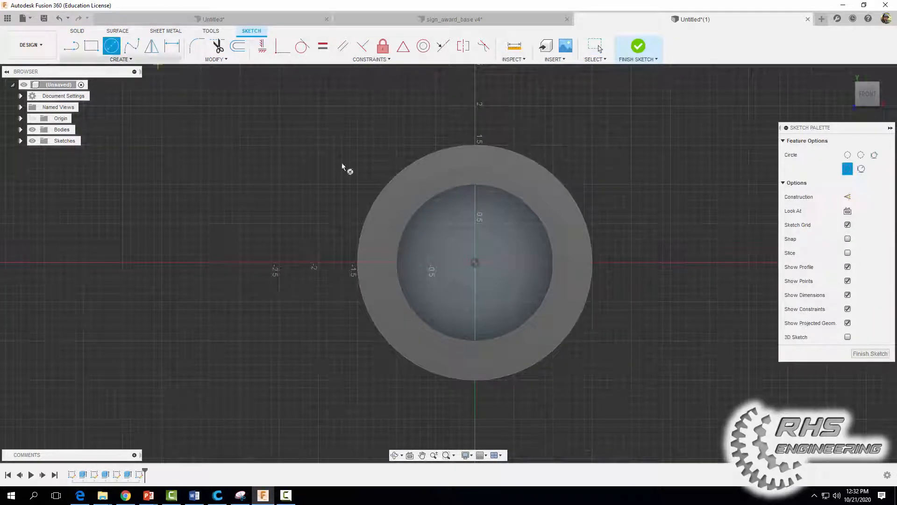
left_click(476, 260)
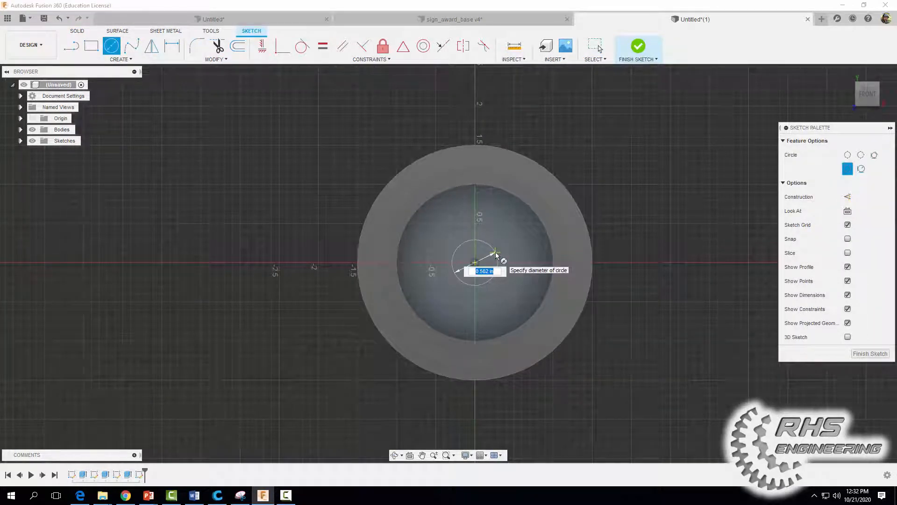
type(".6")
key("Return")
key("Return")
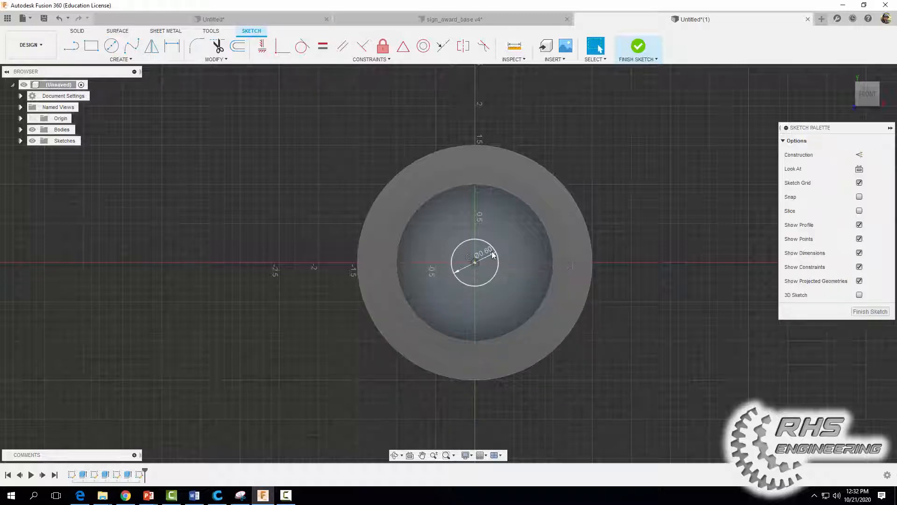
left_click(639, 47)
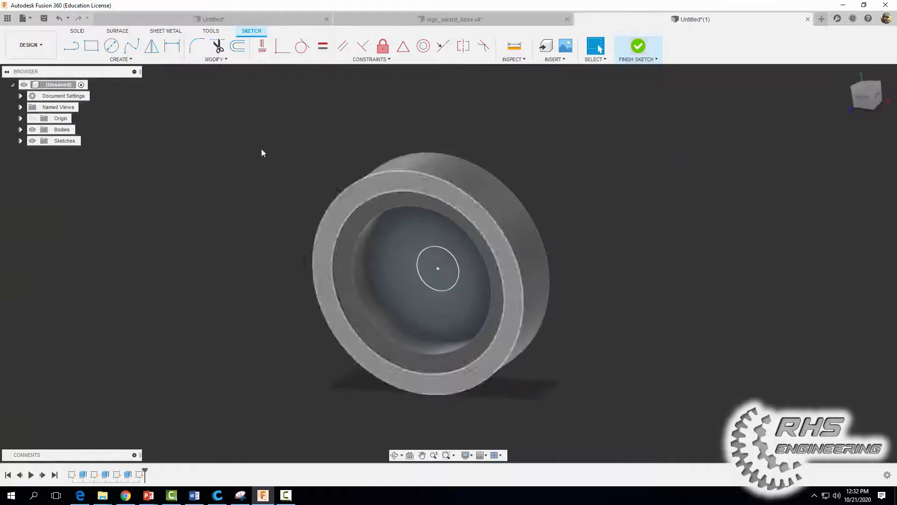
Extrude the small centre circle 0.3 in outward from the recess floor to form a boss.
key("e")
left_click(436, 269)
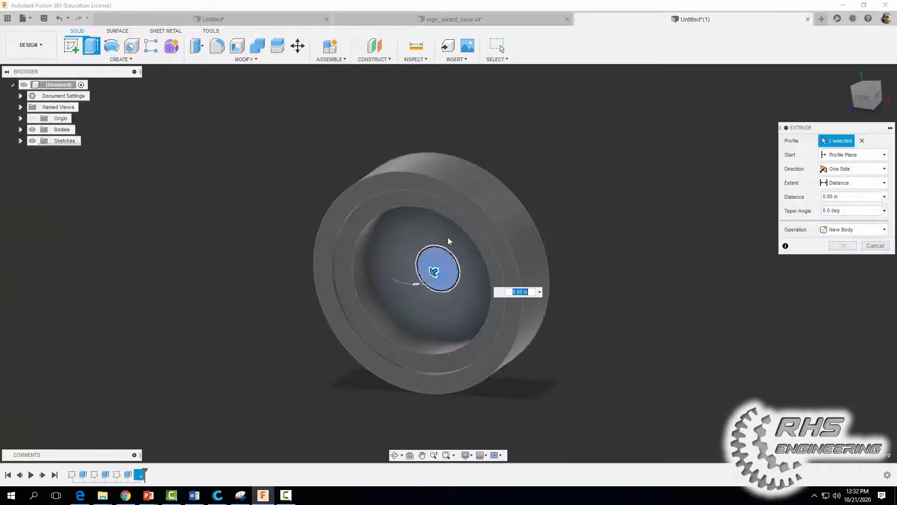
key("BackSpace")
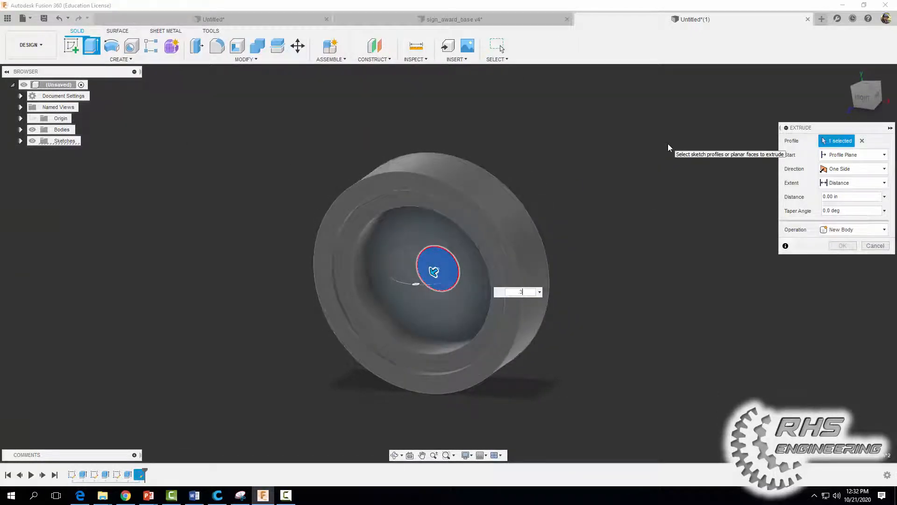
type("3")
key("Return")
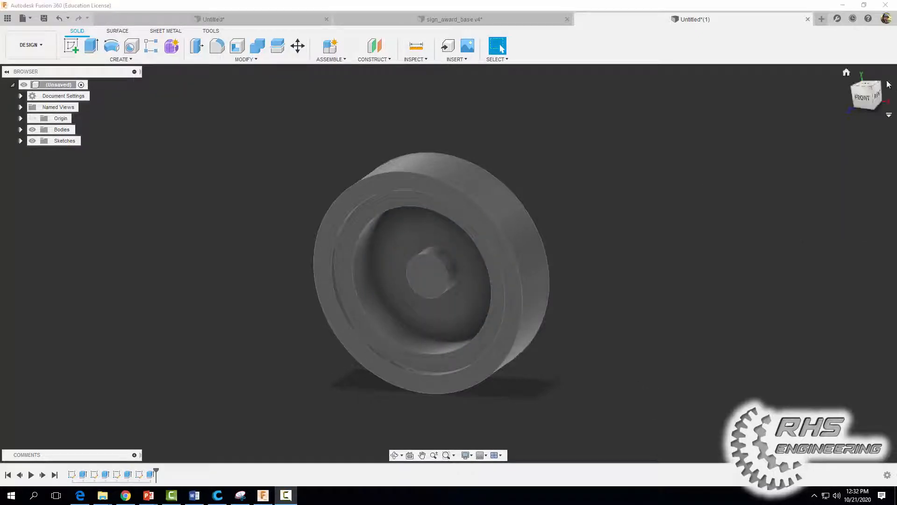
Set the current view as the home view.
right_click(847, 75)
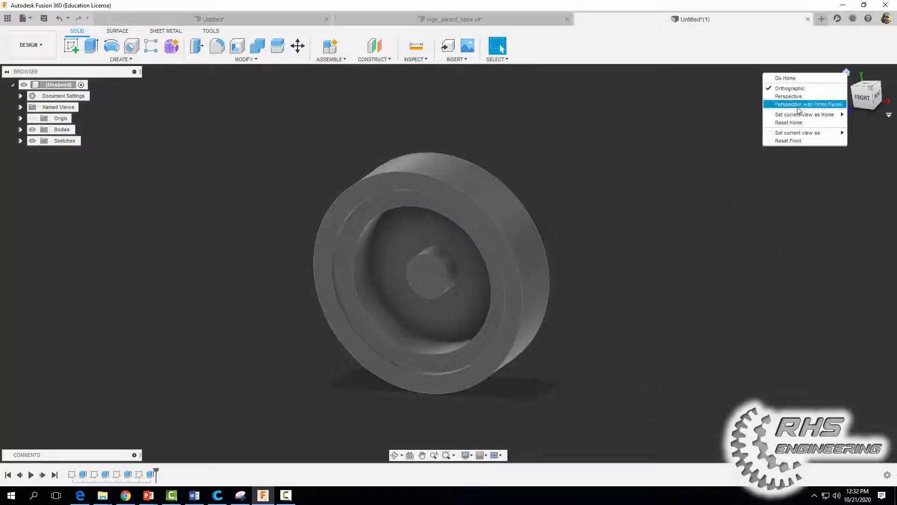
mouse_move(790, 117)
left_click(738, 114)
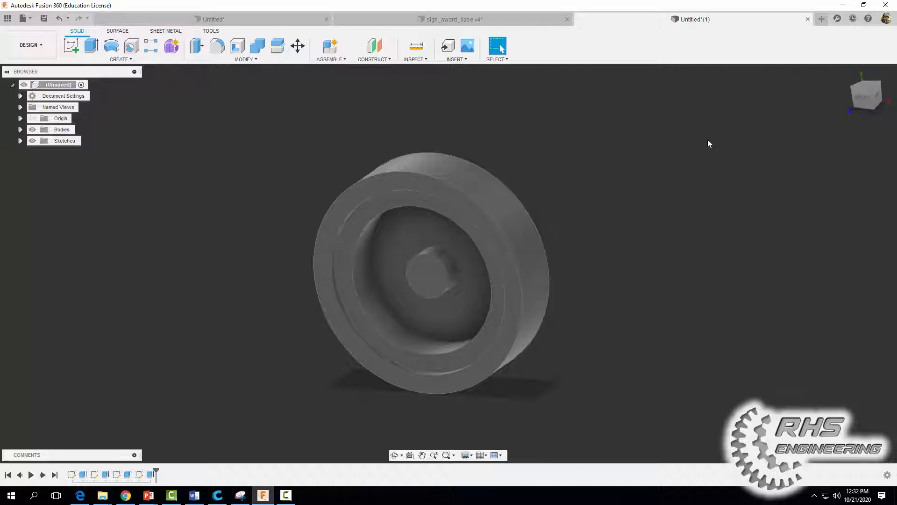
Start a new sketch on the disc's flat back face.
middle_click_drag(669, 173, 412, 187, "shift")
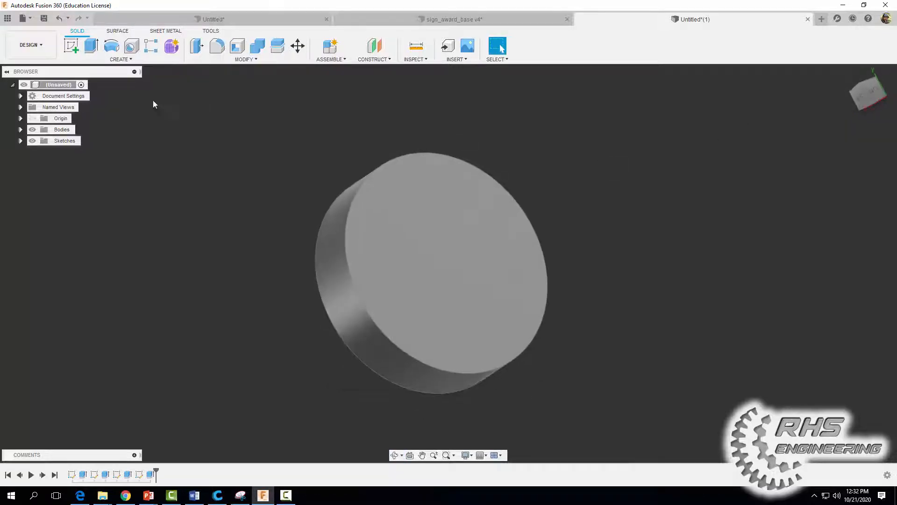
left_click(71, 46)
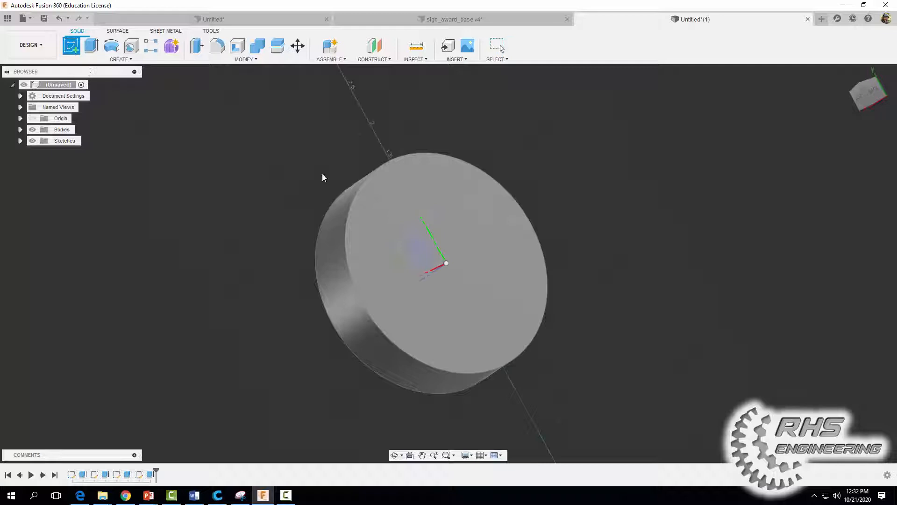
left_click(433, 195)
middle_click_drag(599, 326, 623, 248)
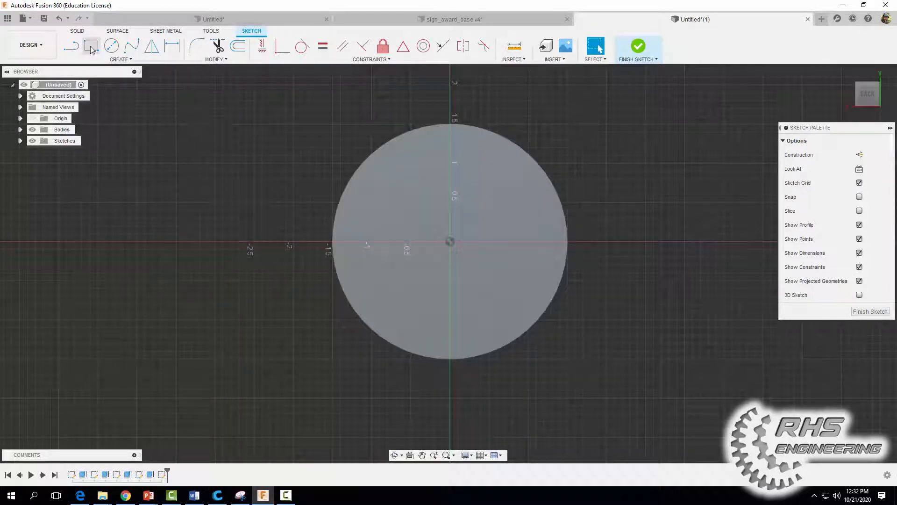
Sketch a center rectangle at the origin, 0.125 in high and 2 in wide.
left_click(107, 60)
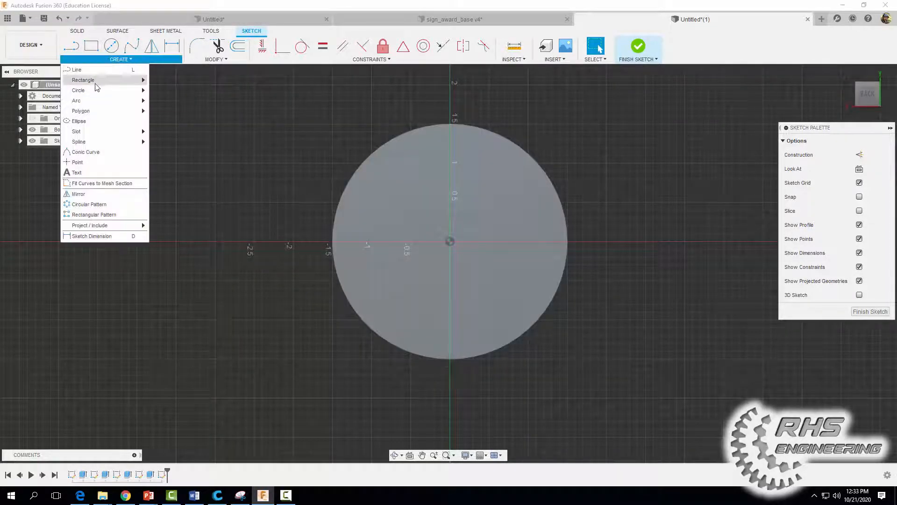
mouse_move(96, 86)
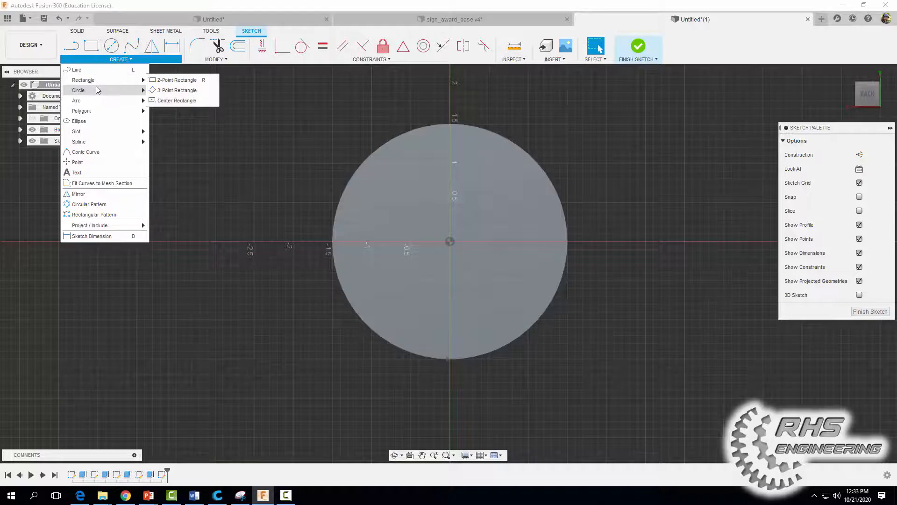
left_click(174, 80)
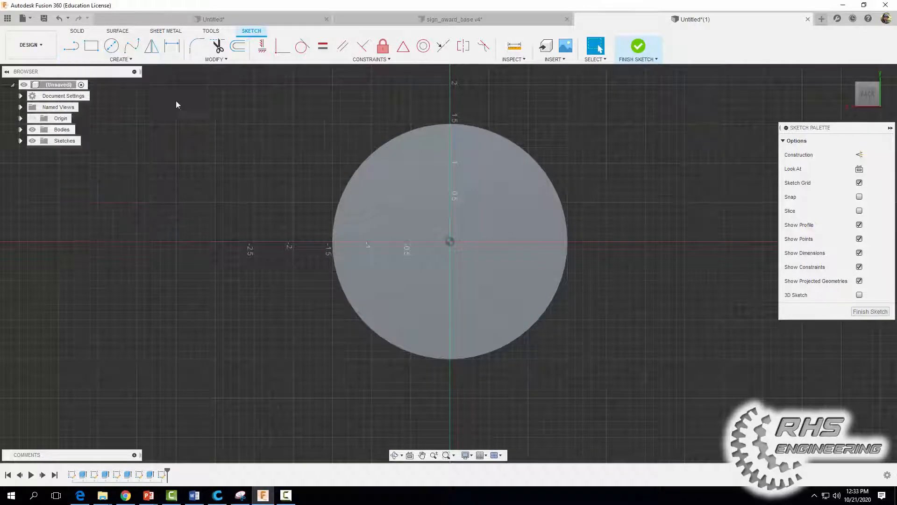
left_click(450, 242)
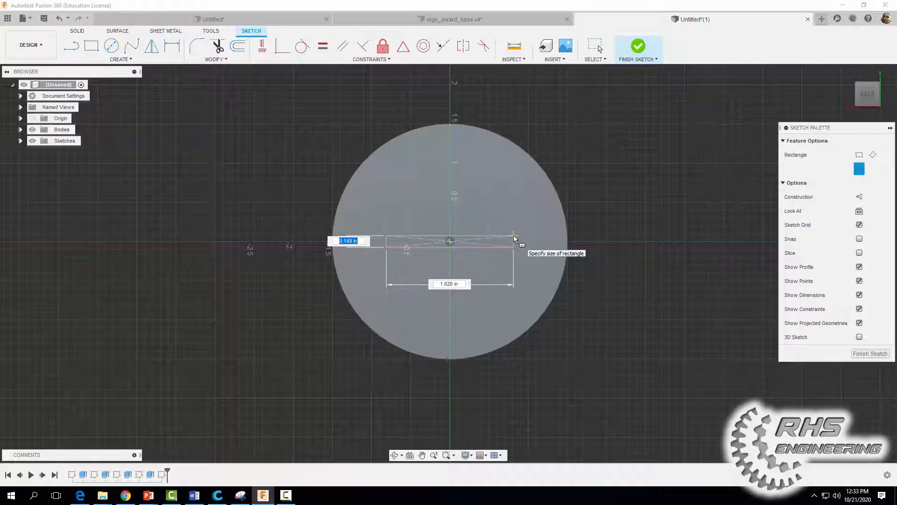
type(".125")
key("Tab")
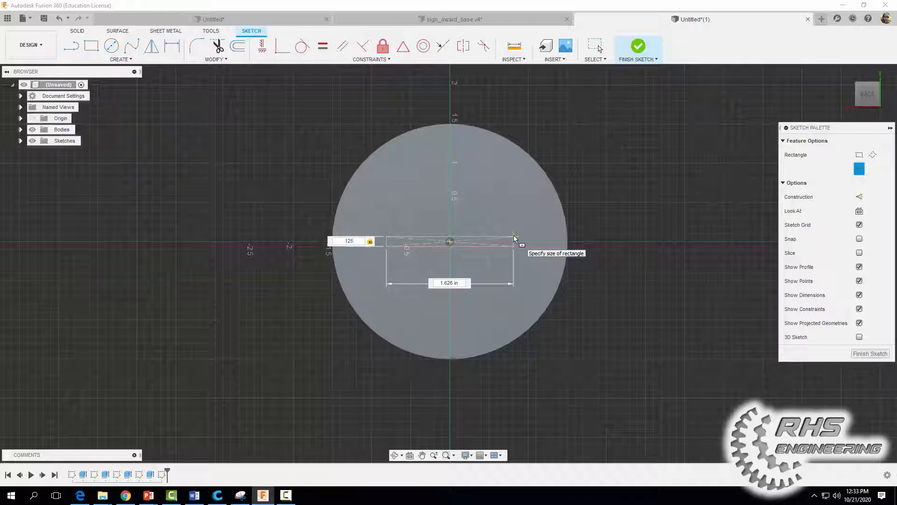
key("Tab")
type("2")
key("Tab")
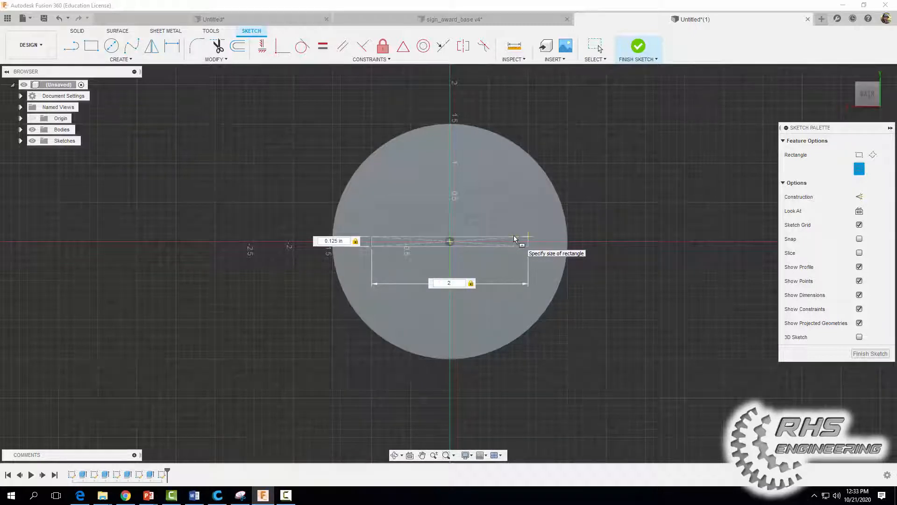
key("Return")
Draw a 0.2 in diameter circle centred on the origin over the rectangle.
scroll(514, 239, "up", 5)
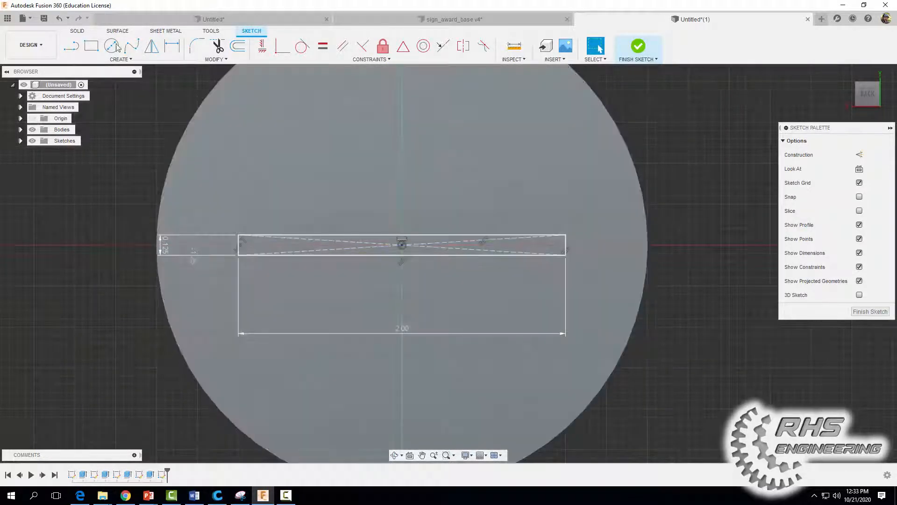
left_click(111, 47)
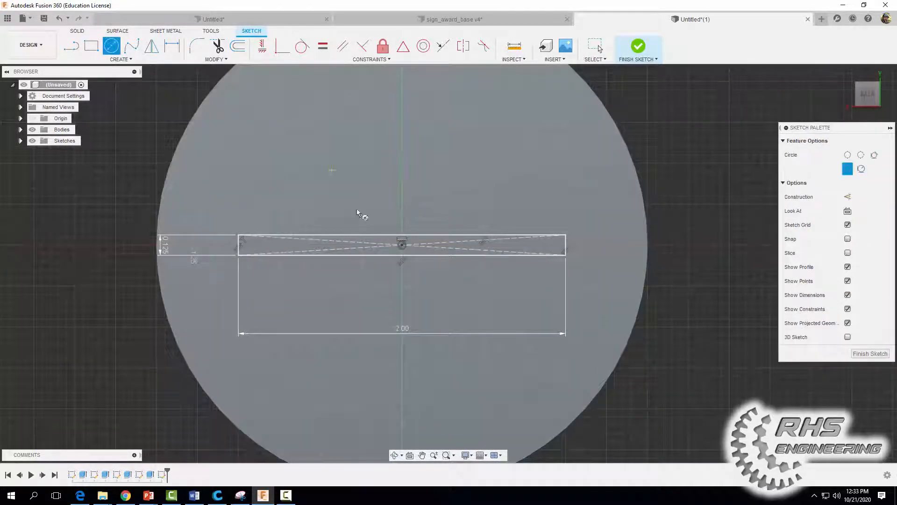
left_click(402, 244)
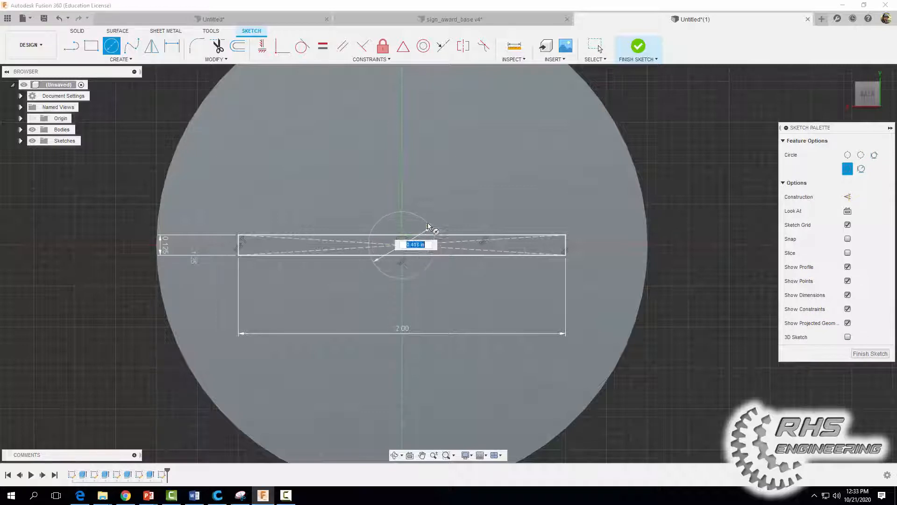
type(".2")
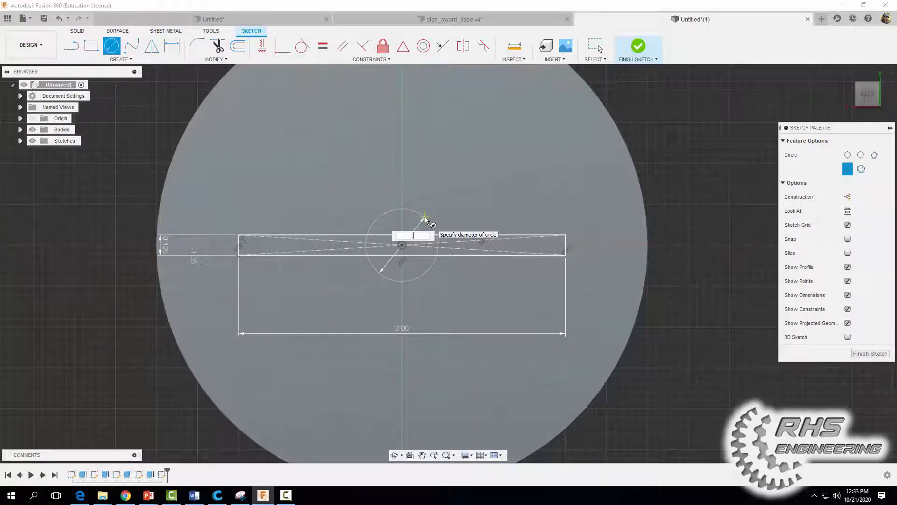
key("Return")
key("Escape")
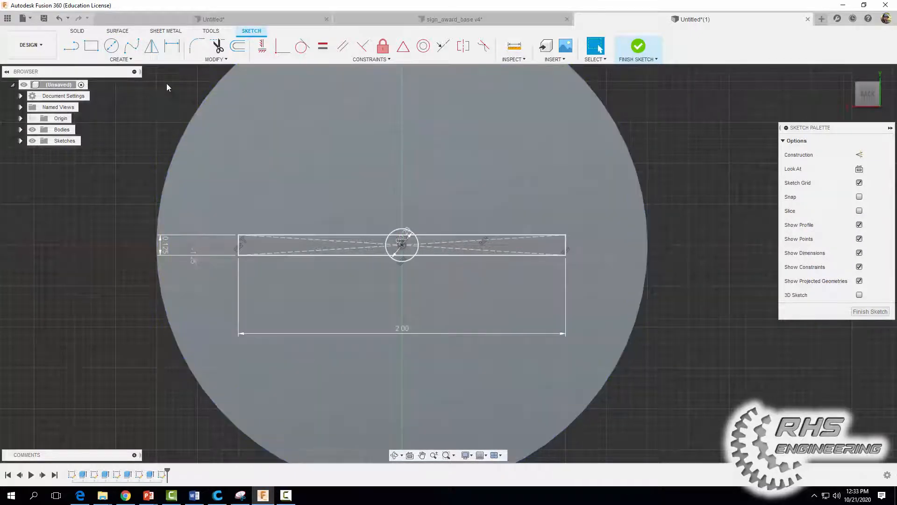
Trim the rectangle's diagonals and the overlapping line and arc segments to leave a single slot outline with a rounded centre bulge.
left_click(218, 47)
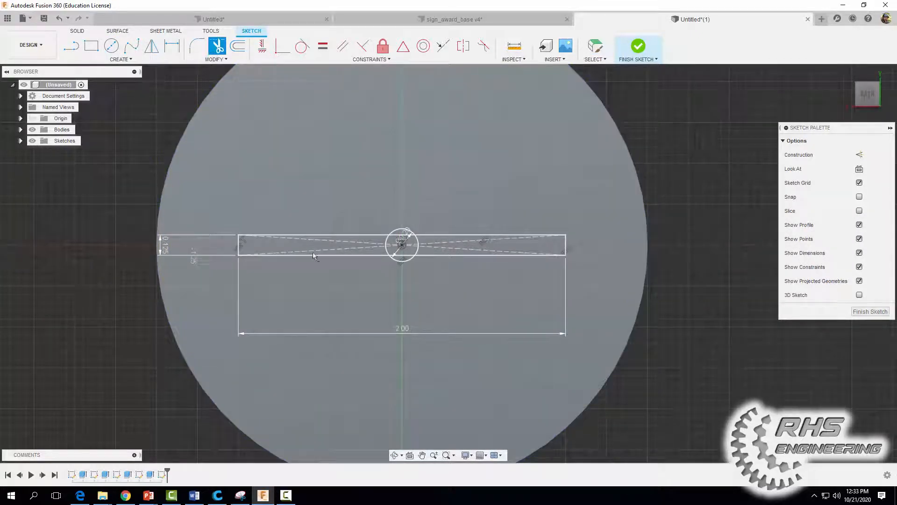
left_click(338, 240)
left_click(341, 248)
scroll(392, 249, "up", 3)
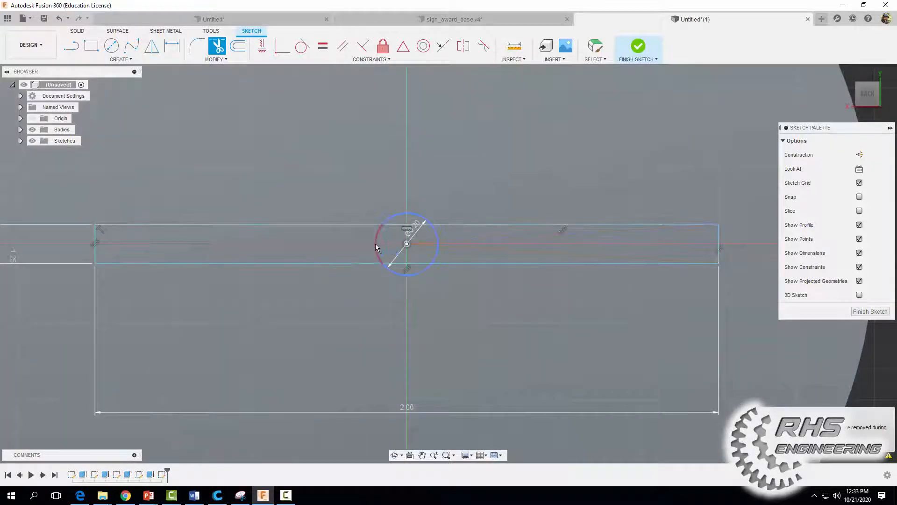
left_click(375, 243)
left_click(434, 235)
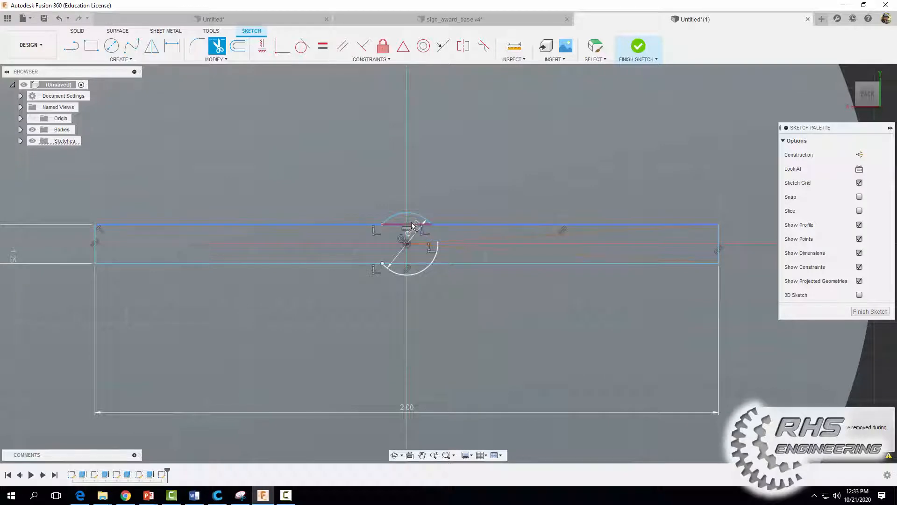
left_click(414, 225)
left_click(416, 263)
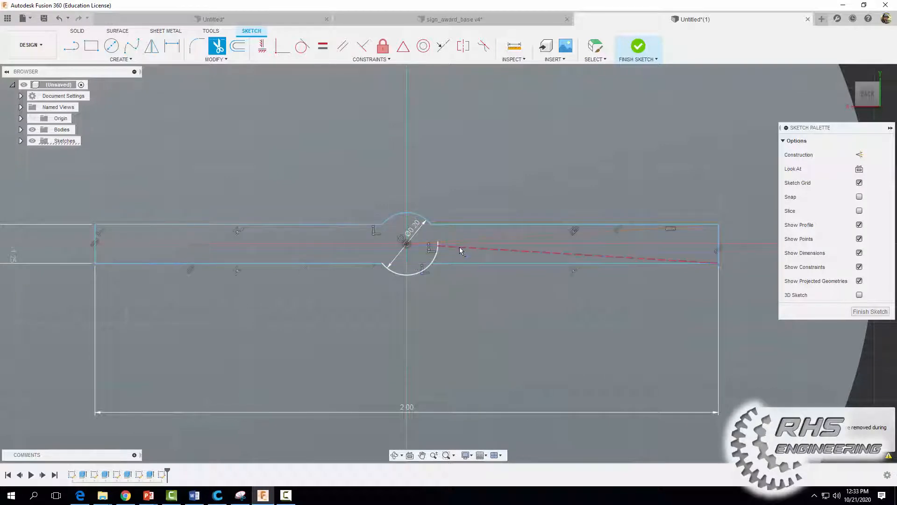
left_click(438, 253)
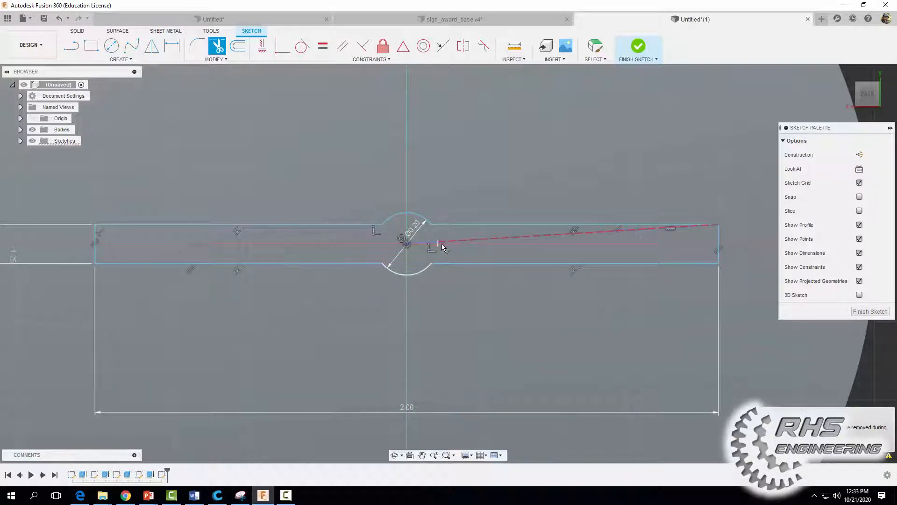
left_click(442, 242)
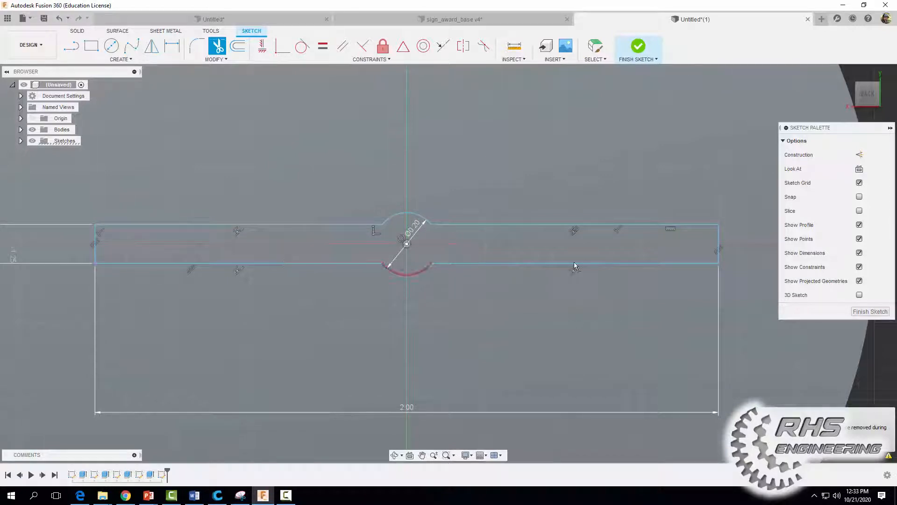
scroll(668, 229, "down", 3)
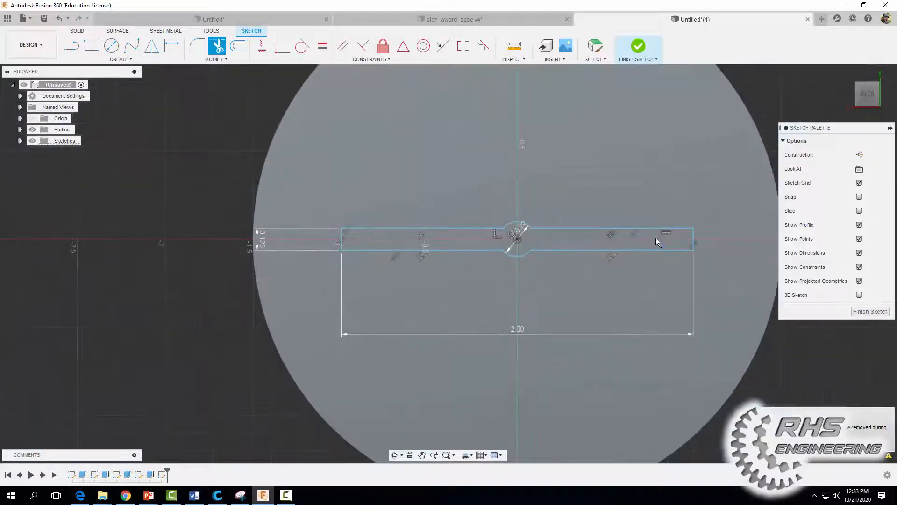
mouse_move(655, 238)
middle_mouse_down()
mouse_move(528, 268)
mouse_move(543, 260)
middle_mouse_up()
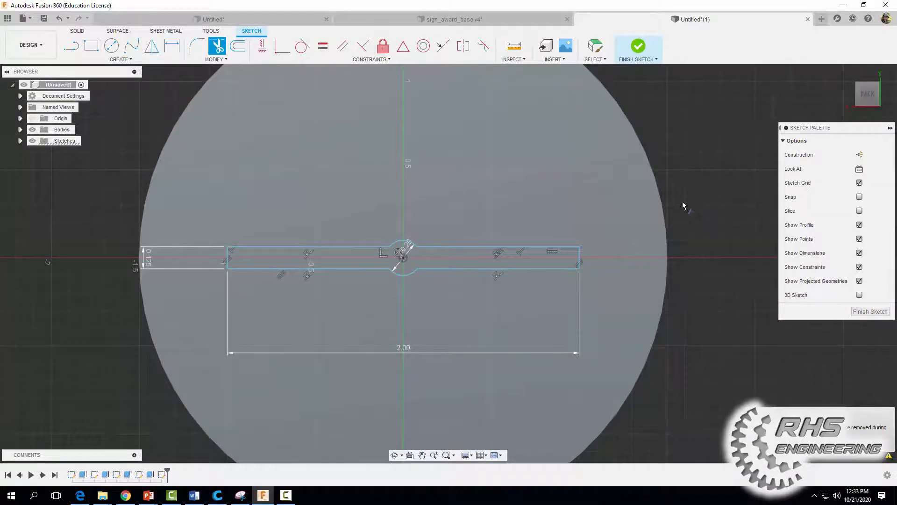
key("Escape")
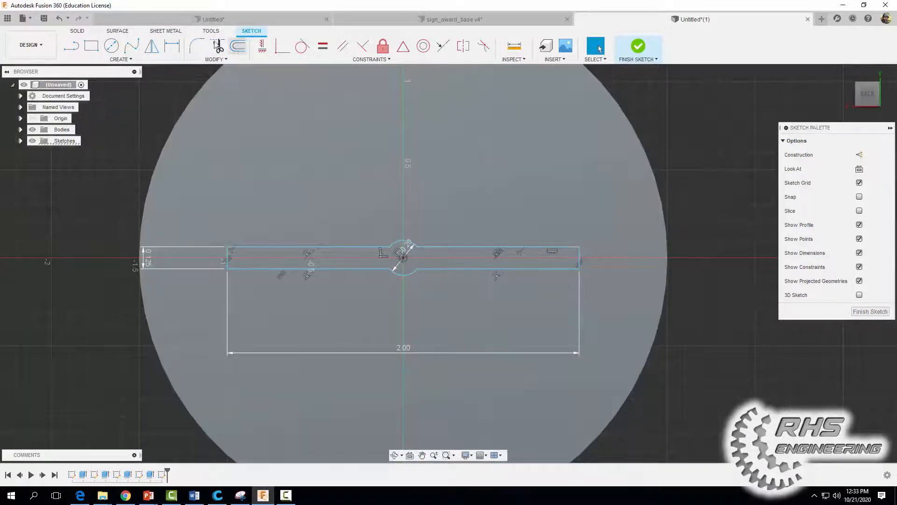
Dimension the horizontal distance from the slot's left end edge to the origin.
left_click(173, 48)
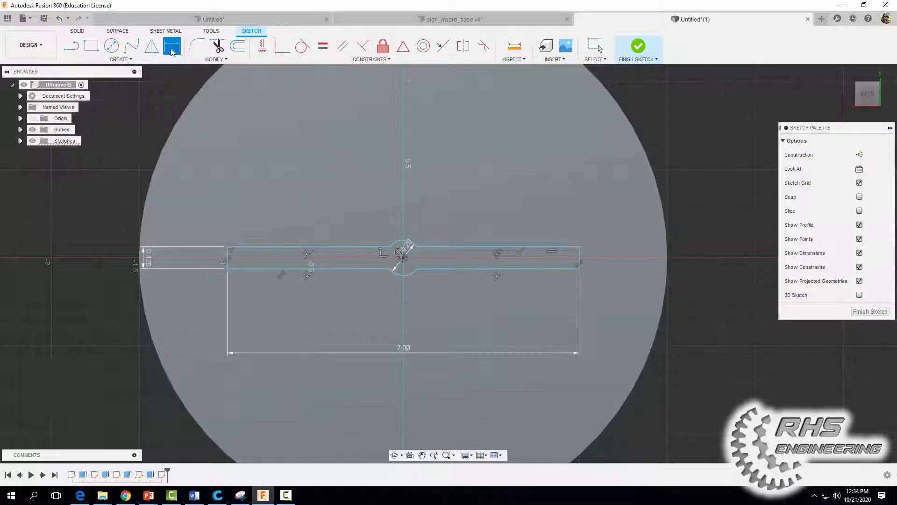
left_click(228, 256)
left_click(402, 261)
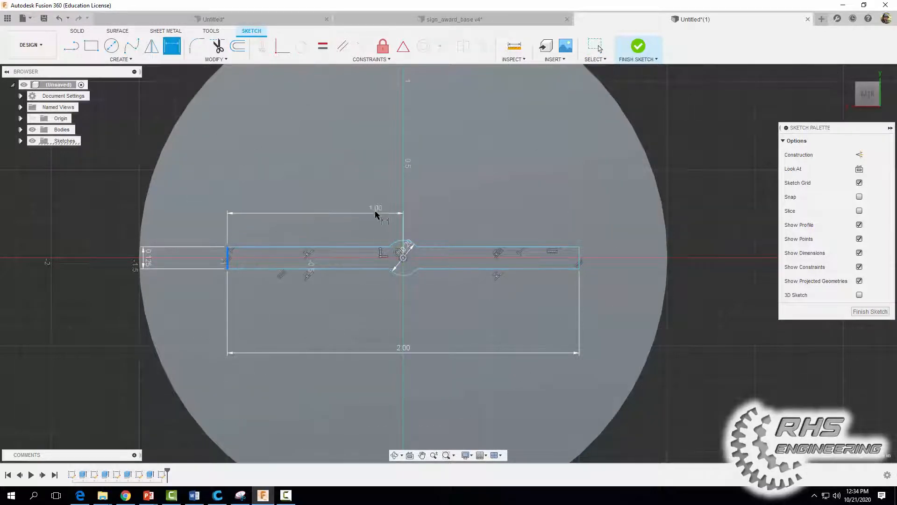
left_click(377, 213)
key("Return")
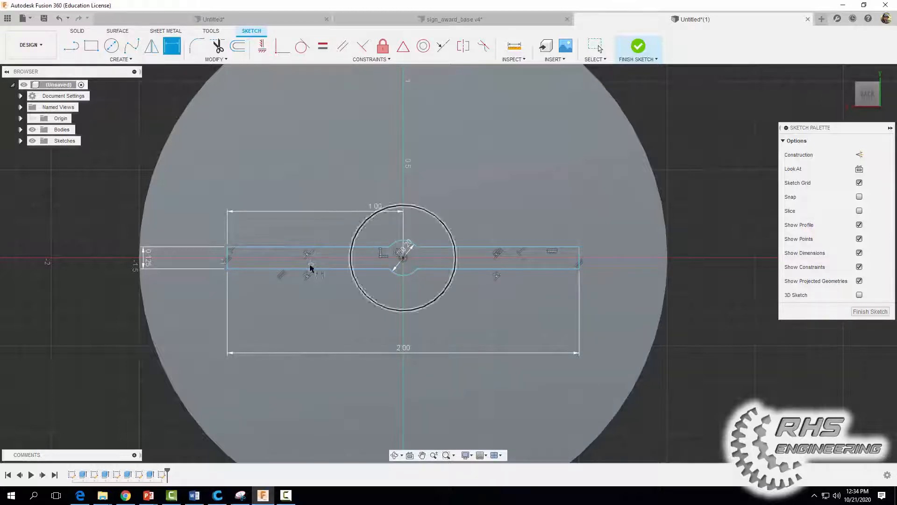
Dimension the vertical distance from the slot's upper left edge to the origin.
left_click(262, 247)
left_click(401, 261)
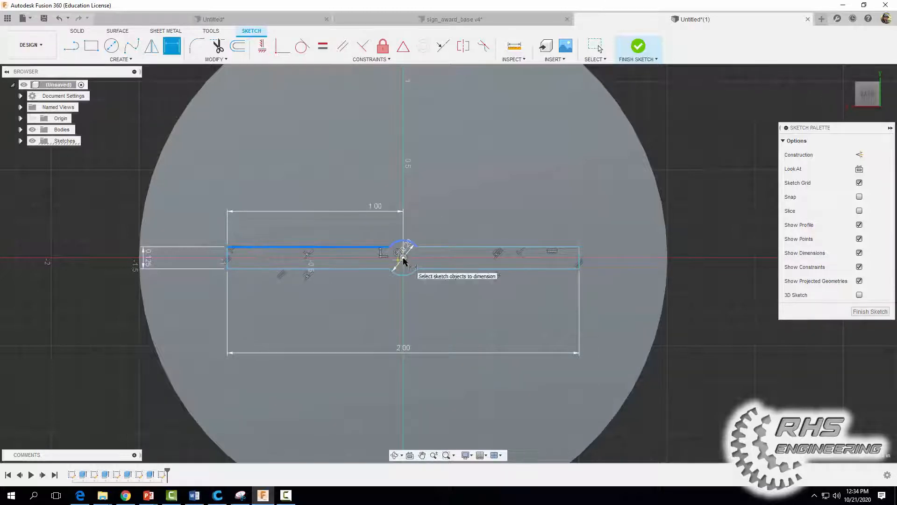
left_click(198, 258)
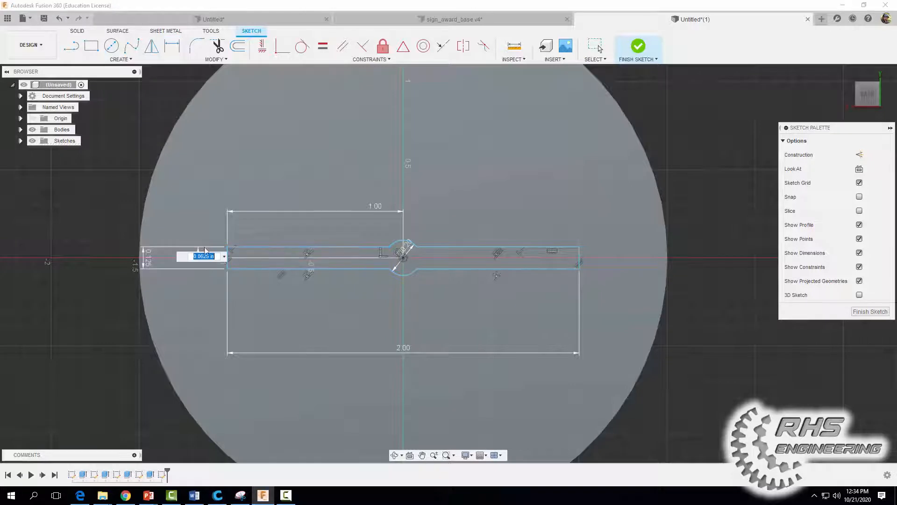
key("Return")
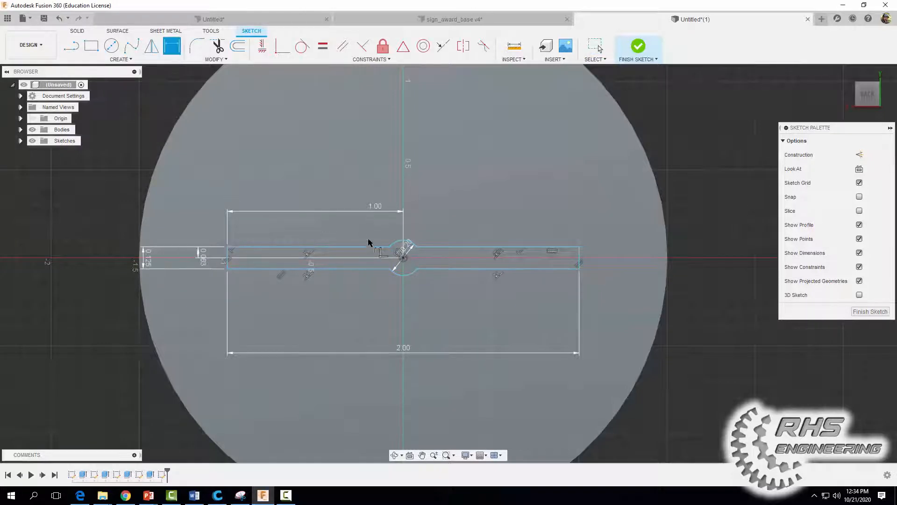
Try to dimension the junction of the lower arc and lower right edge from the origin.
left_click(417, 268)
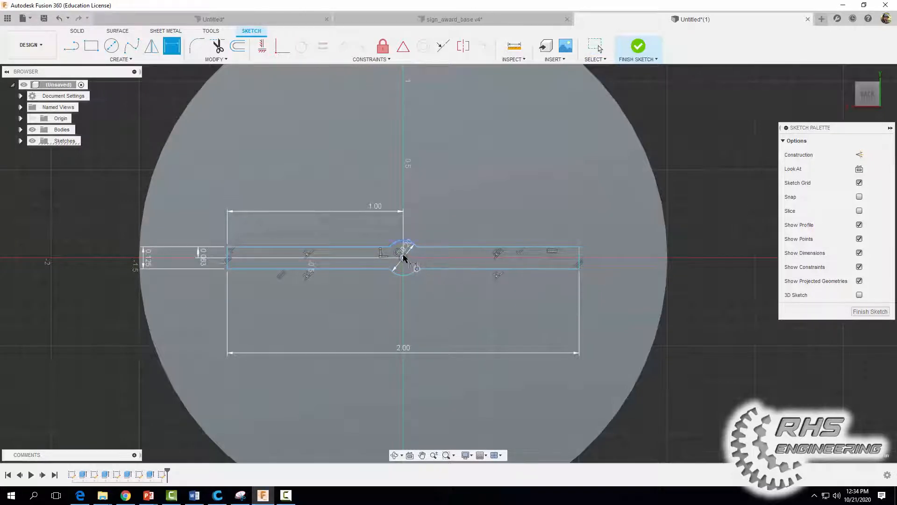
left_click(402, 258)
left_click(409, 301)
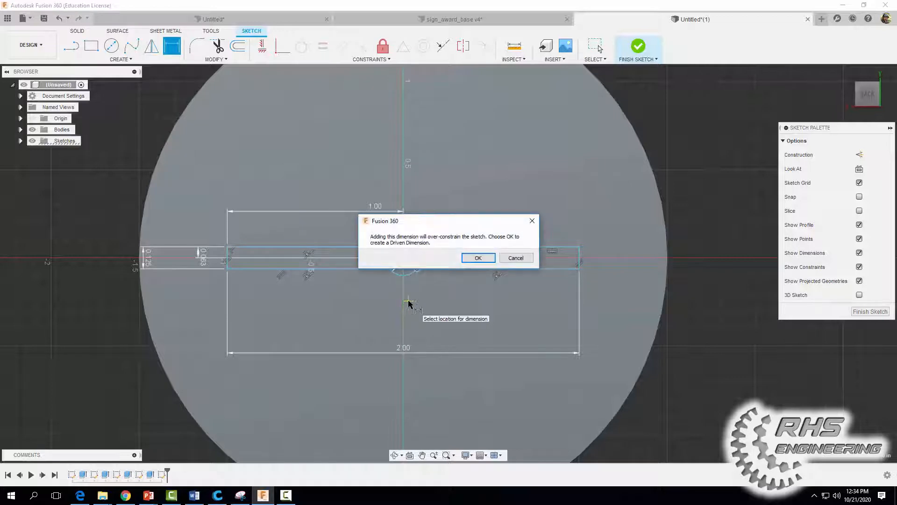
left_click(501, 261)
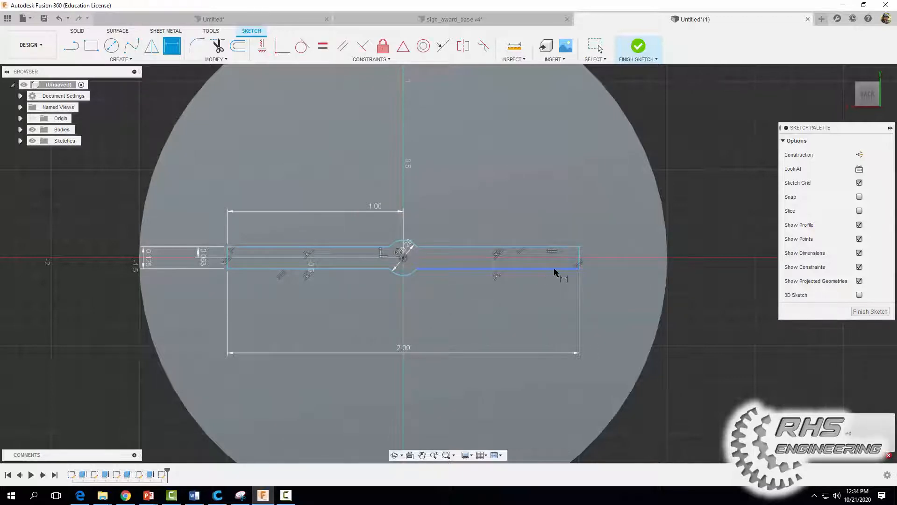
Try to dimension the slot's upper right corner horizontally from the origin.
left_click(579, 247)
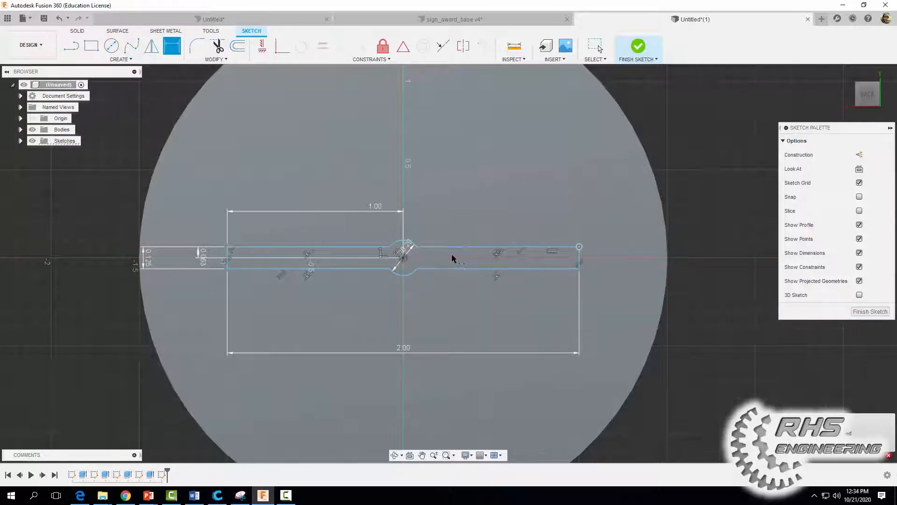
left_click(401, 262)
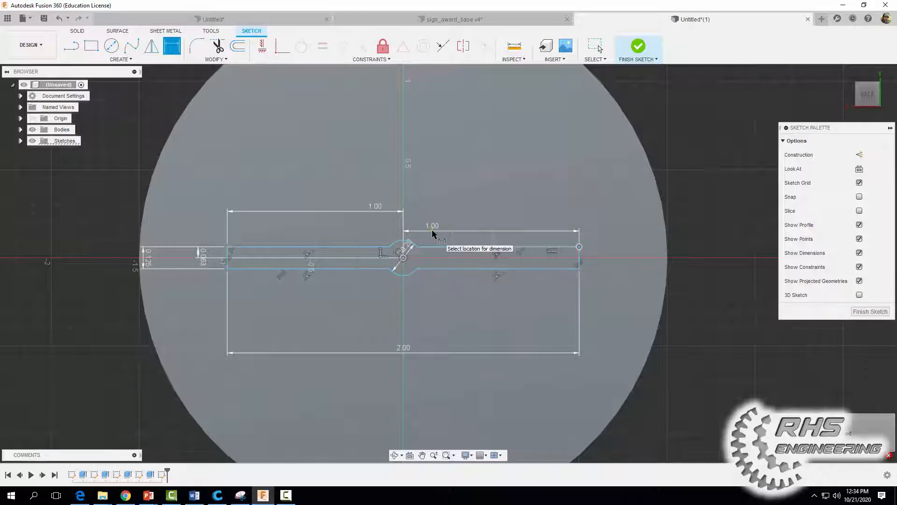
left_click(432, 230)
left_click(514, 259)
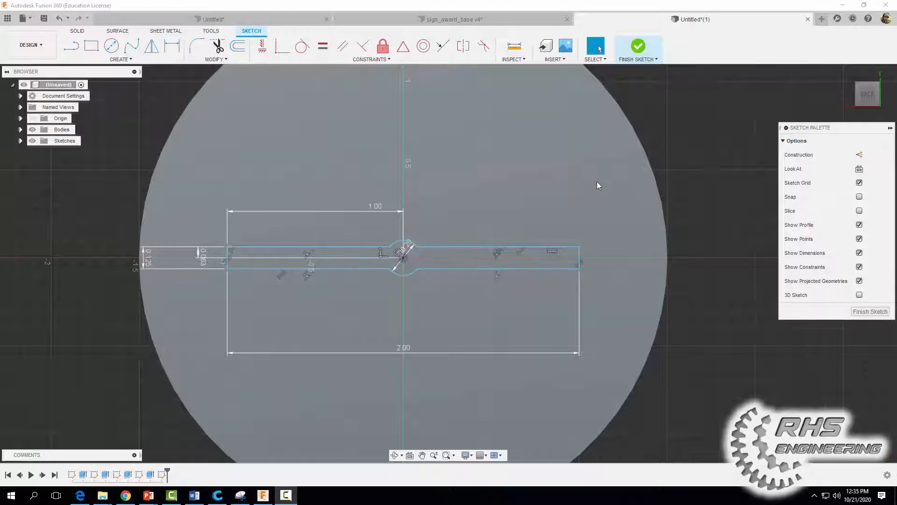
Finish the slot sketch and extrude its profile as a cut with extent All through the disc.
key("Escape")
left_click(638, 46)
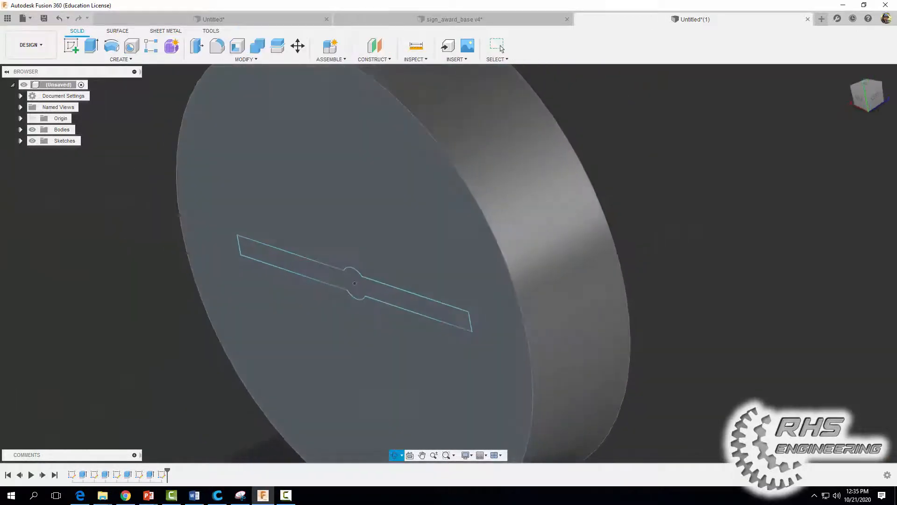
left_click(91, 46)
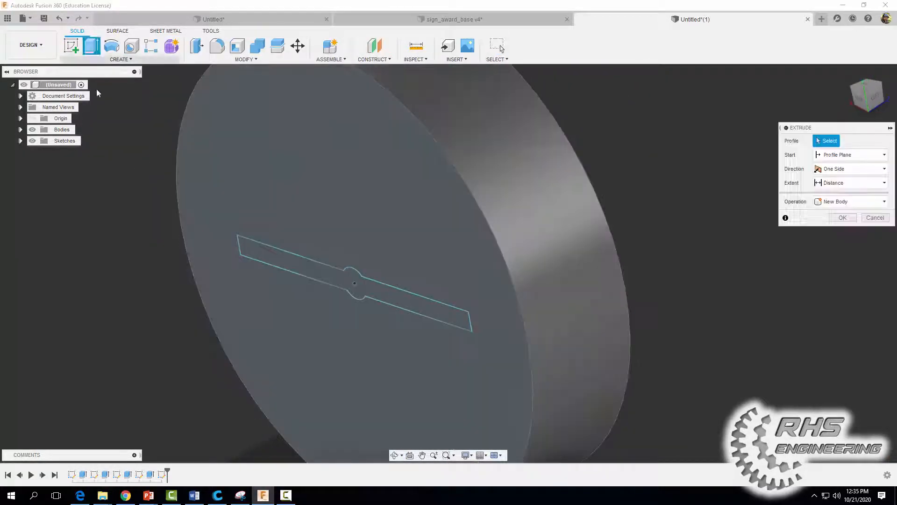
left_click(260, 243)
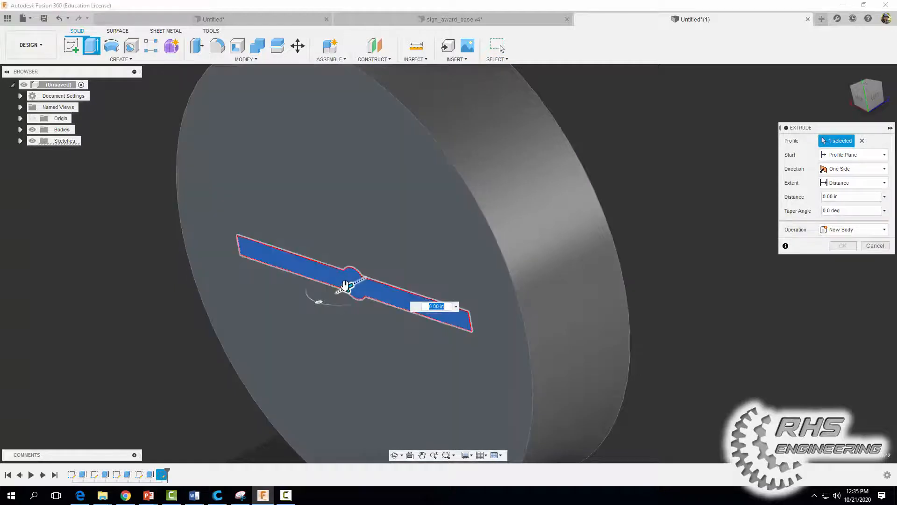
left_click_drag(345, 285, 469, 222)
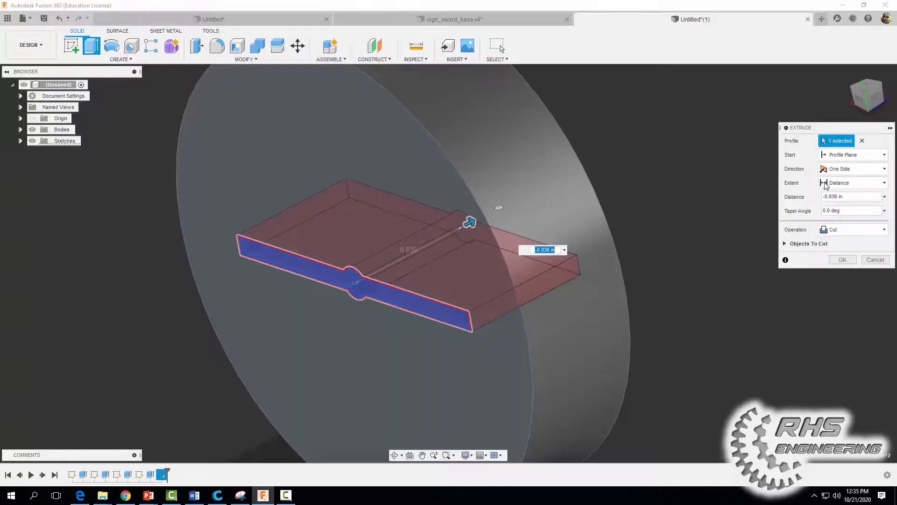
left_click(831, 185)
left_click(837, 216)
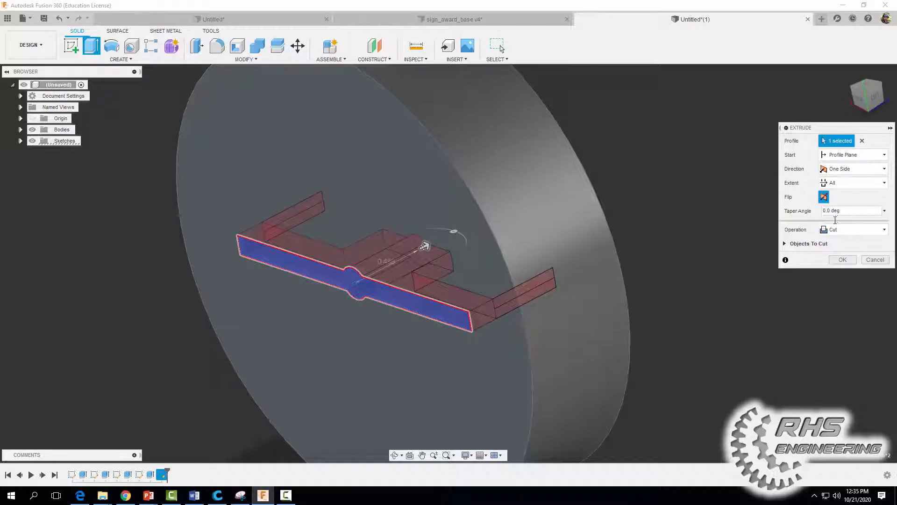
left_click(843, 260)
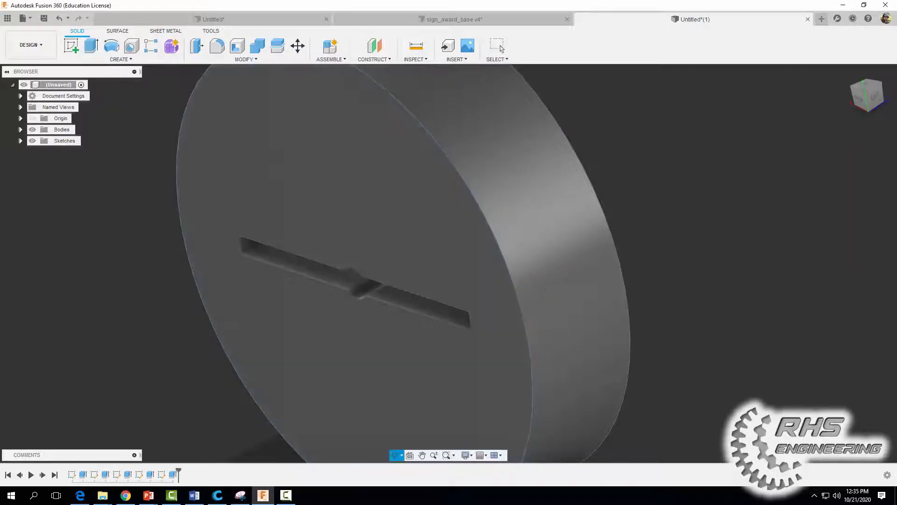
Chamfer the outer circular edge of the disc's back face with an equal distance of 0.06 in.
middle_click_drag(831, 259, 532, 215, "shift")
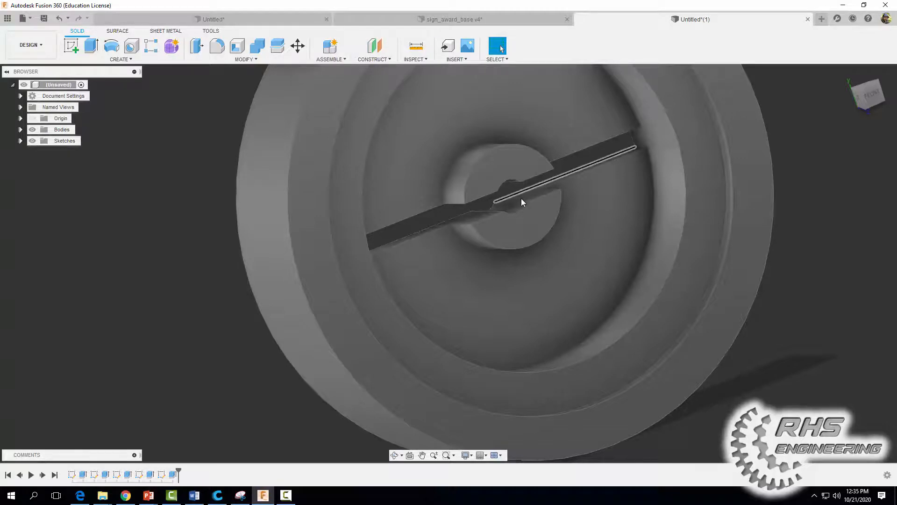
scroll(764, 201, "down", 3)
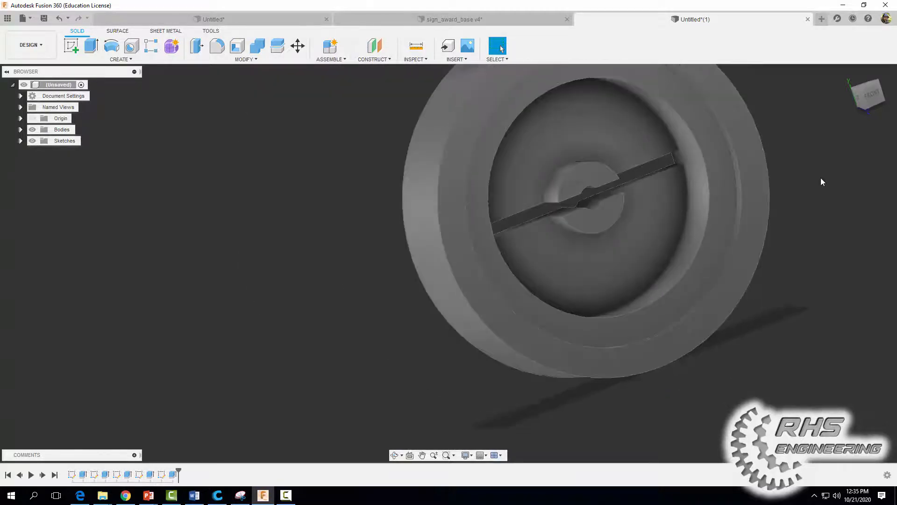
middle_click_drag(821, 177, 792, 258, "shift")
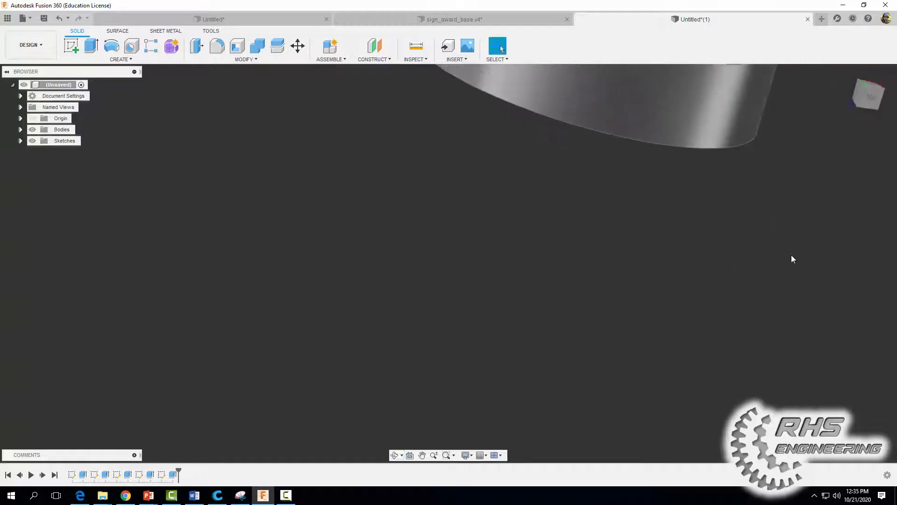
middle_click_drag(774, 222, 604, 385)
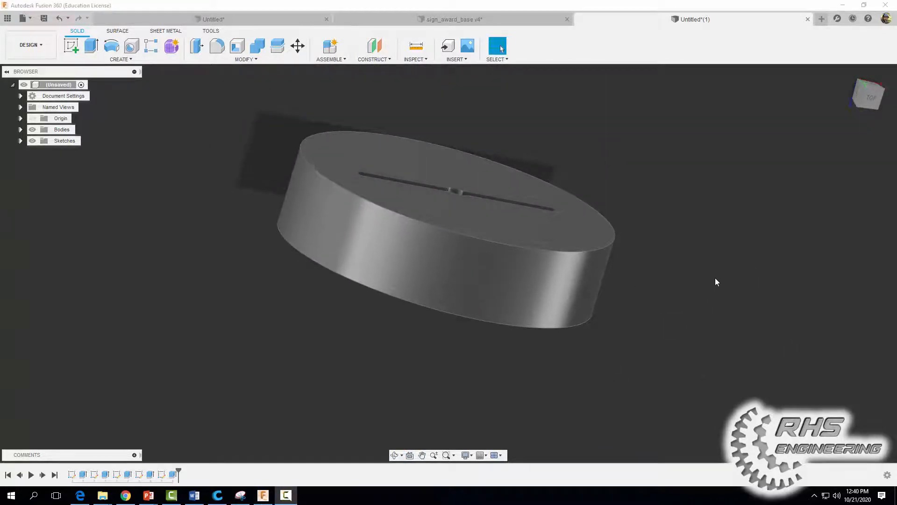
left_click(234, 59)
left_click(206, 91)
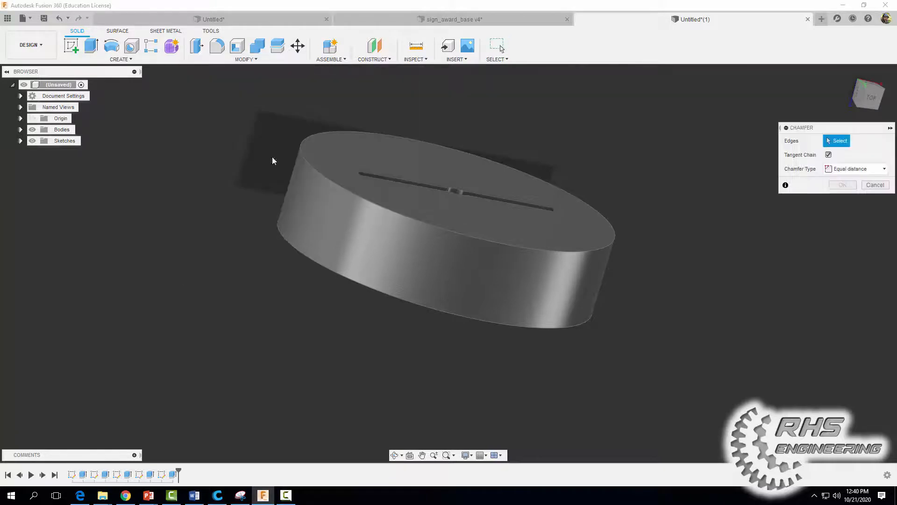
left_click(314, 170)
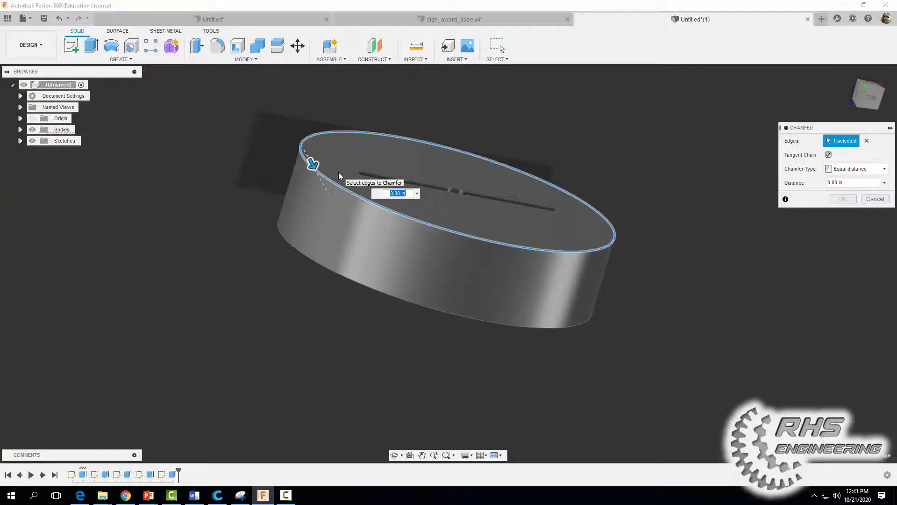
type(".06")
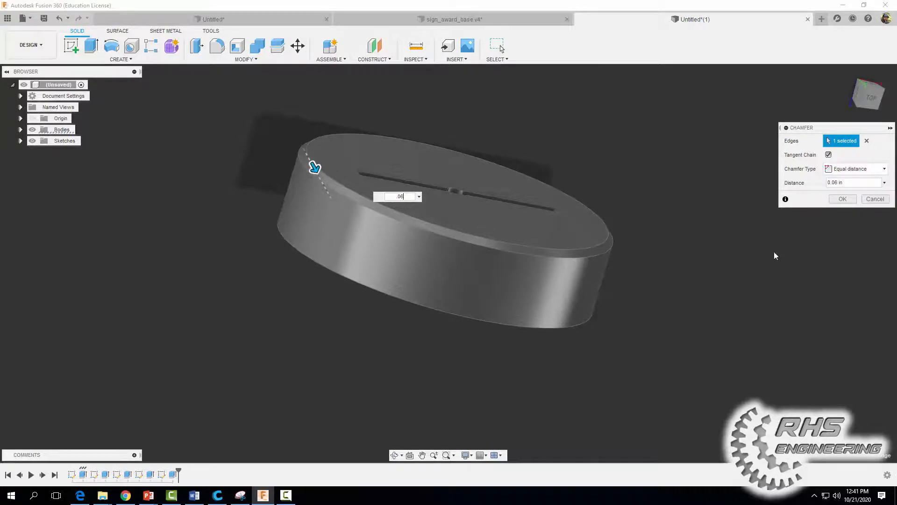
left_click(841, 200)
key("F10")
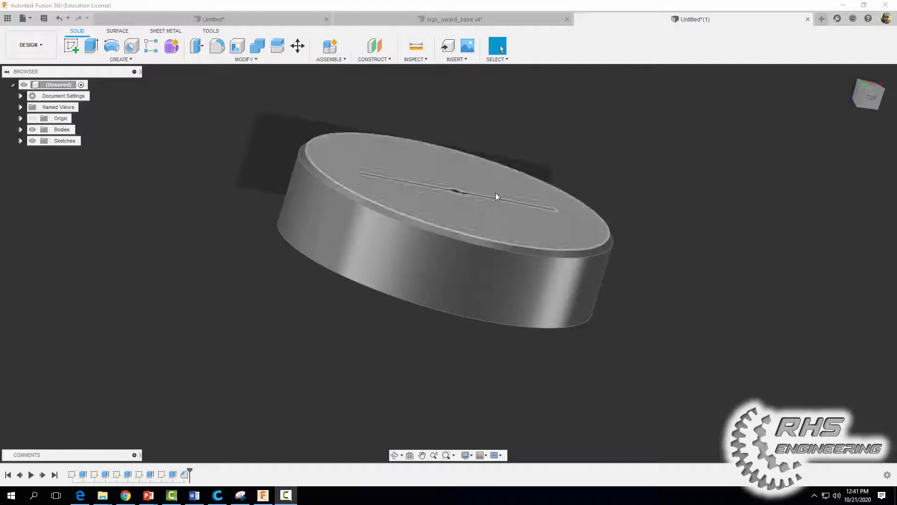
Create an offset construction plane 1.57 in from the slot's long inner side wall, outside the disc's rim.
scroll(454, 122, "up", 3)
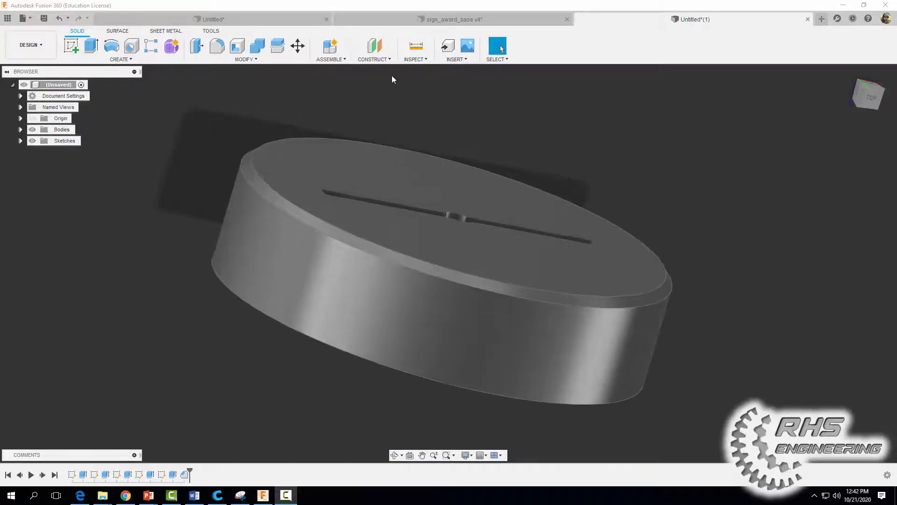
left_click(375, 60)
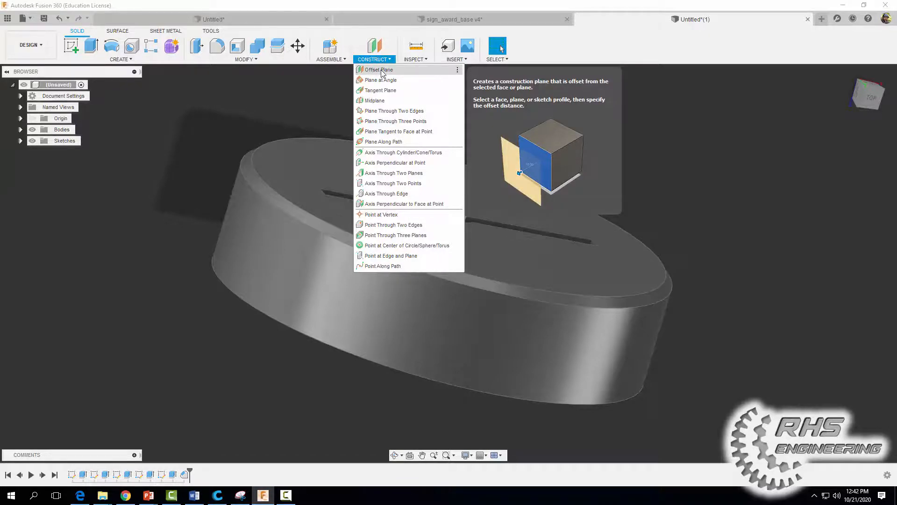
left_click(381, 71)
scroll(408, 216, "up", 5)
middle_click_drag(408, 216, 423, 234, "shift")
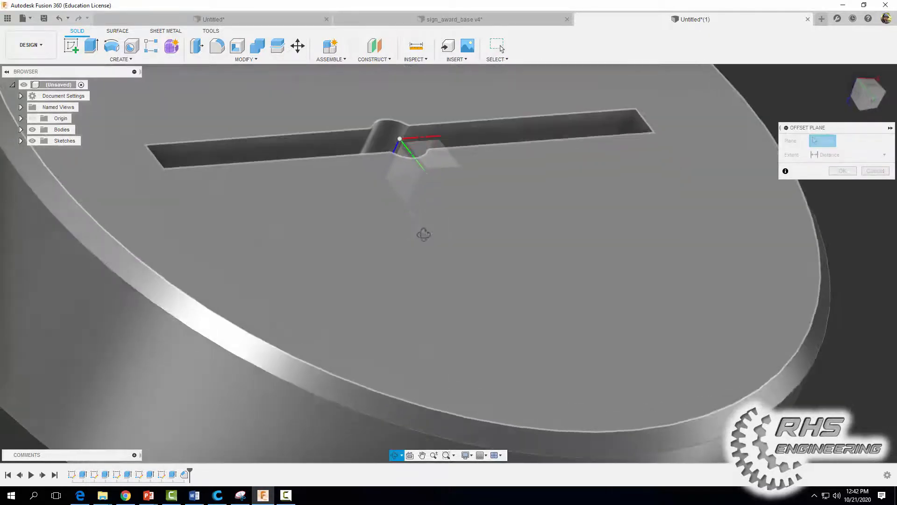
scroll(313, 162, "down", 2)
left_click(304, 143)
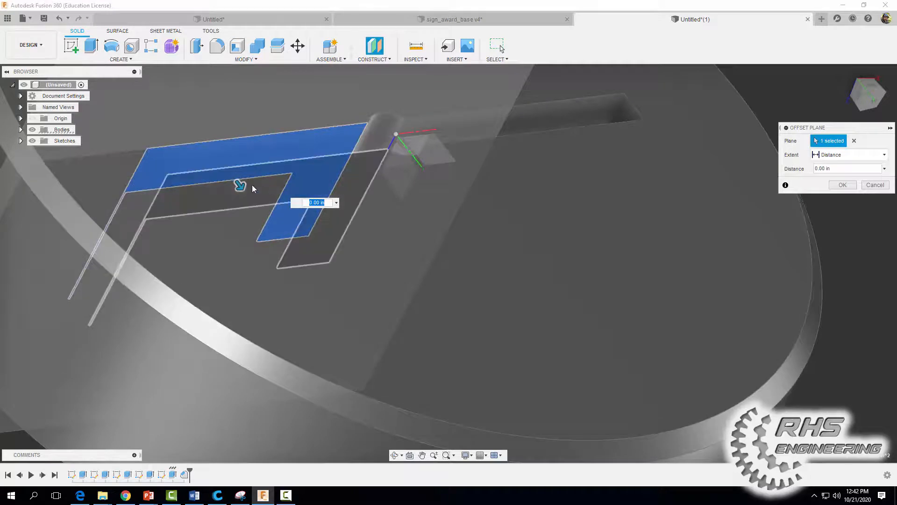
left_click_drag(243, 186, 499, 408)
scroll(476, 322, "down", 2)
scroll(478, 310, "down", 1)
type("1.5")
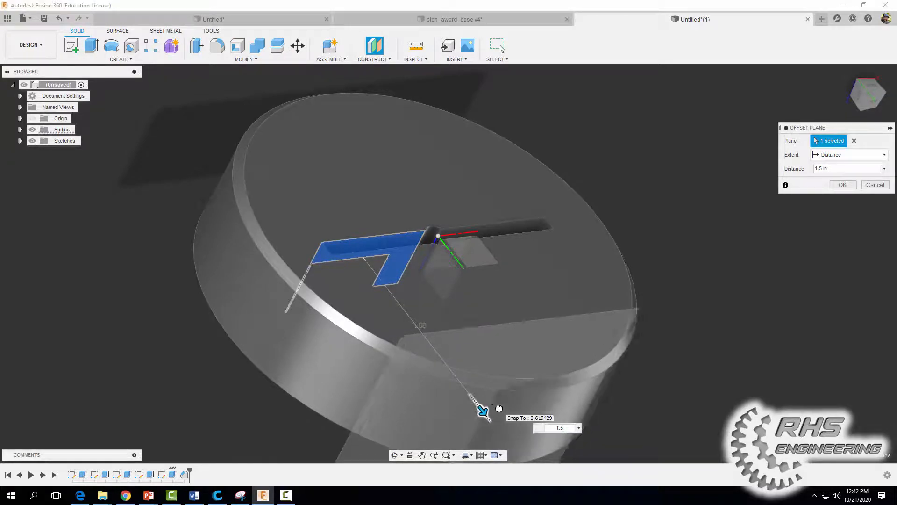
type("5")
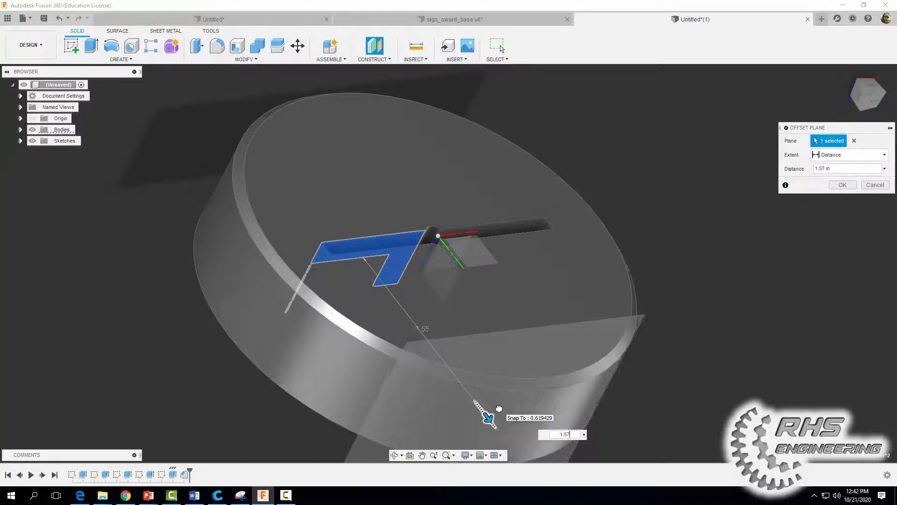
left_click(847, 185)
Start a sketch on the new offset plane and project the disc's outer cylindrical face into it.
middle_click_drag(799, 334, 753, 278, "shift")
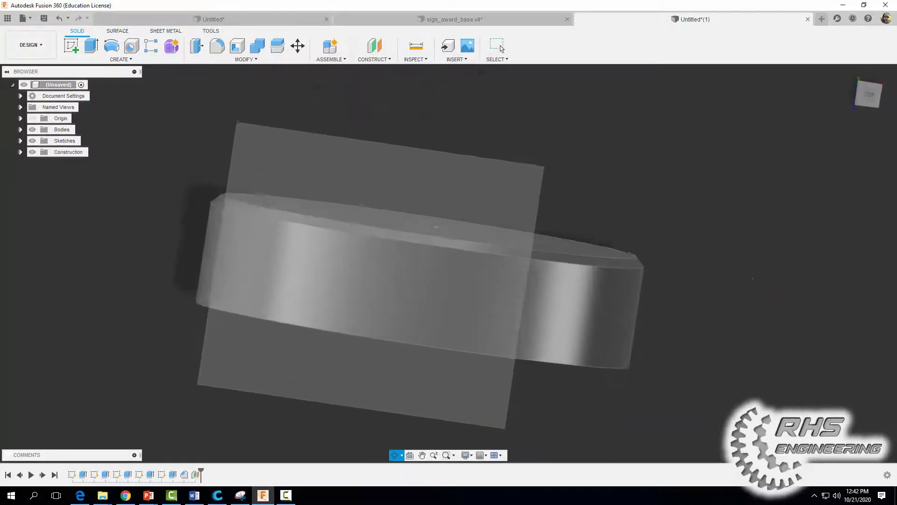
left_click(71, 45)
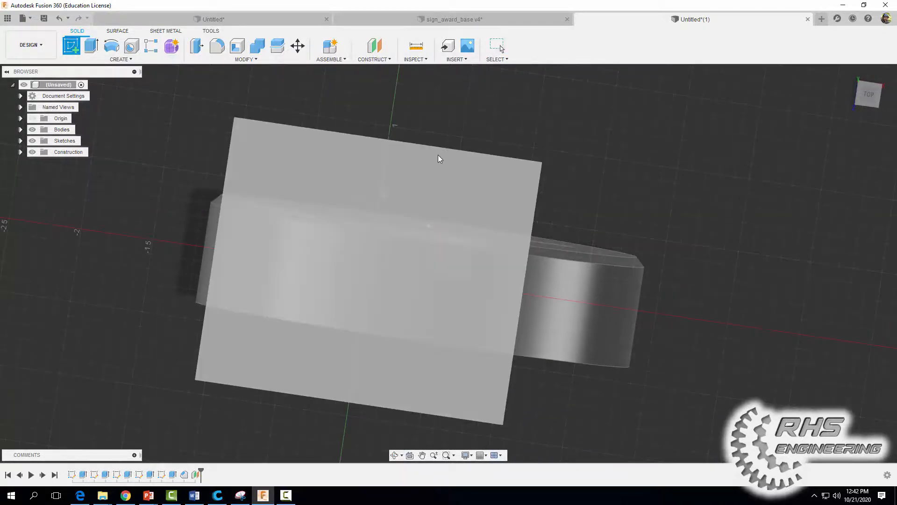
left_click(439, 159)
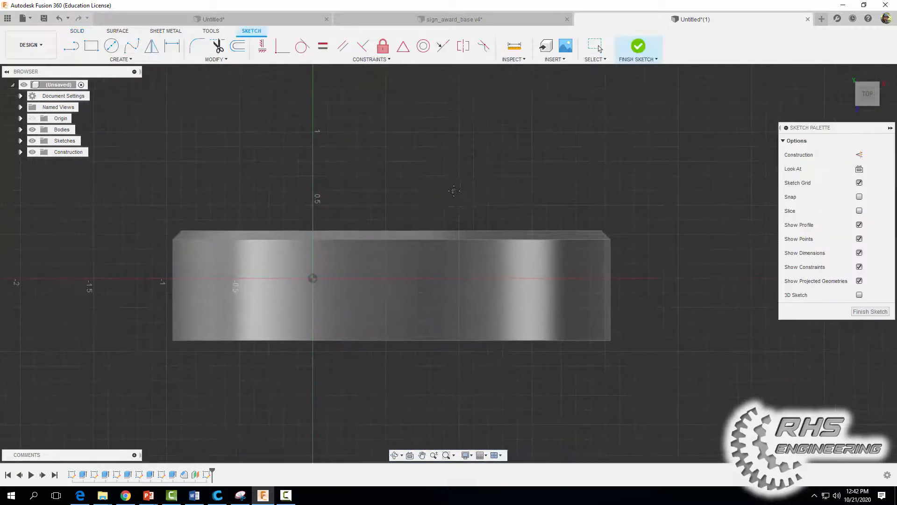
left_click(120, 59)
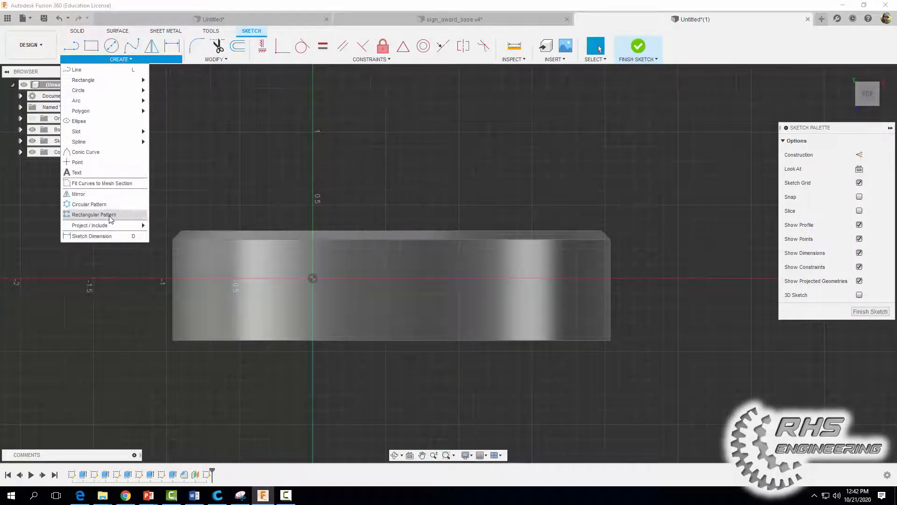
mouse_move(108, 228)
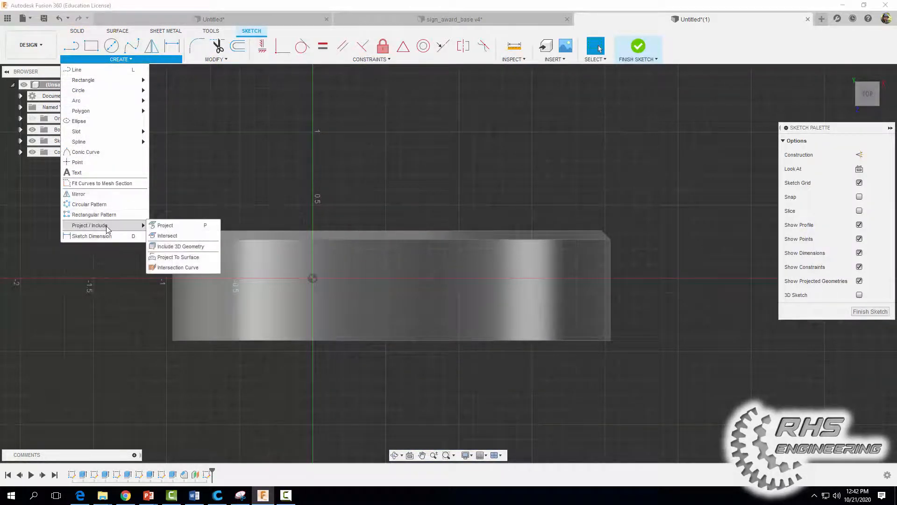
left_click(165, 225)
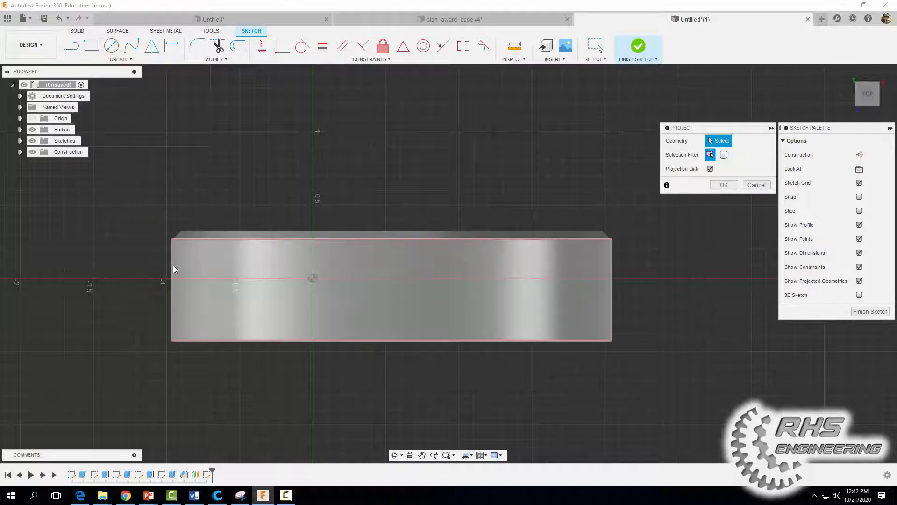
left_click(186, 267)
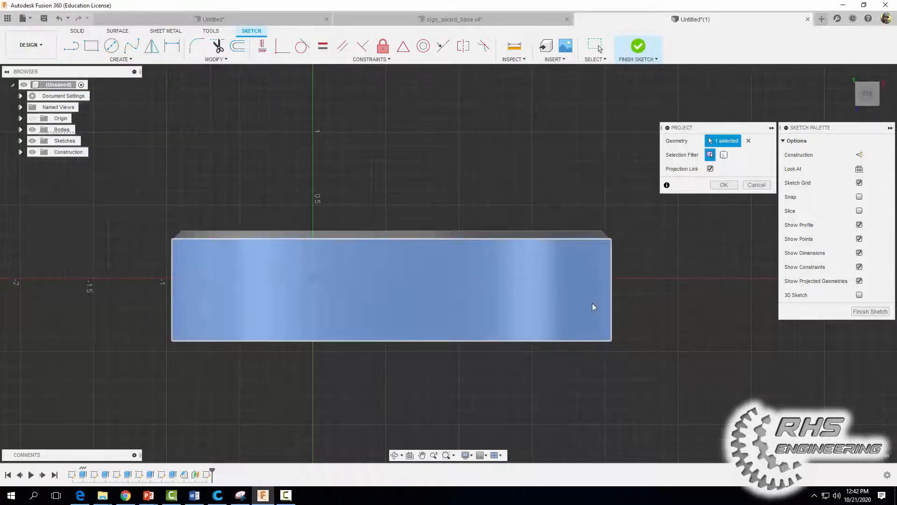
left_click(722, 186)
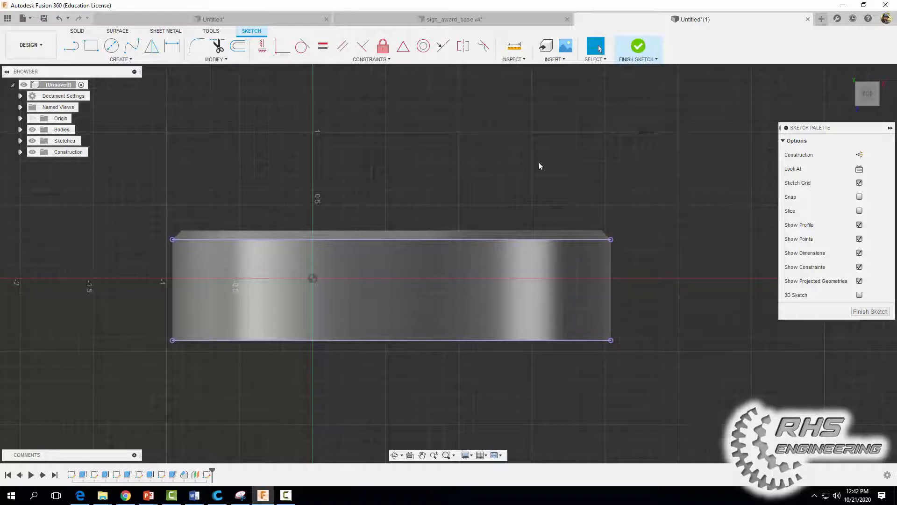
Draw a 0.2 in diameter circle midway along the projected rim outline, between its upper and lower edges.
left_click(112, 45)
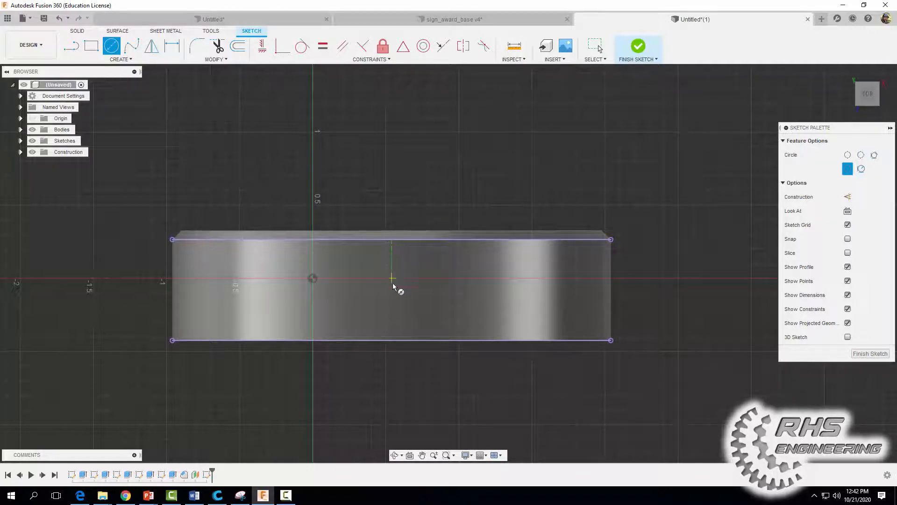
left_click(394, 295)
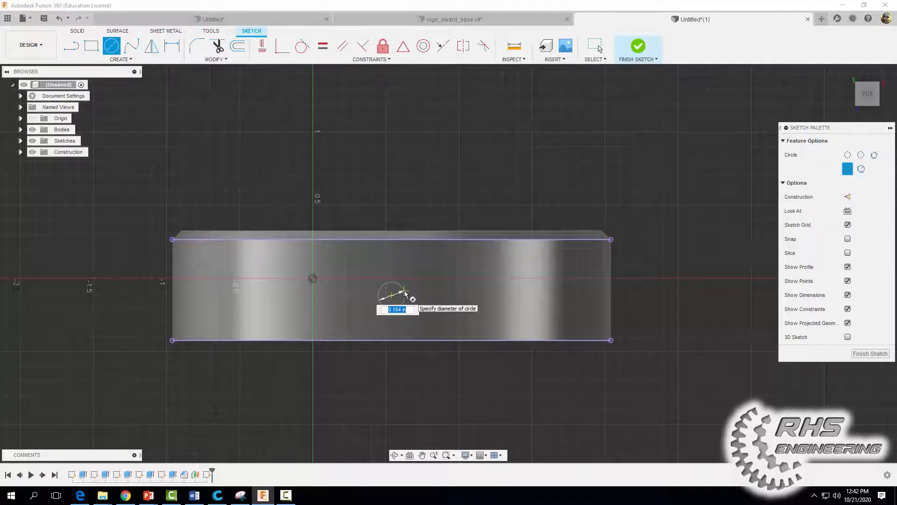
key("BackSpace")
type(".2")
key("Return")
key("Escape")
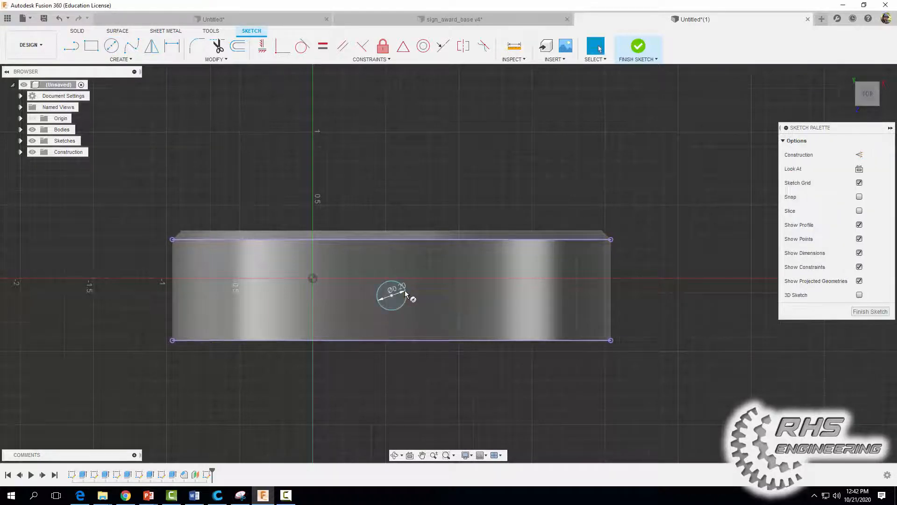
Dimension the horizontal distance from the projected outline's upper left corner to the circle's centre.
key("d")
left_click(177, 240)
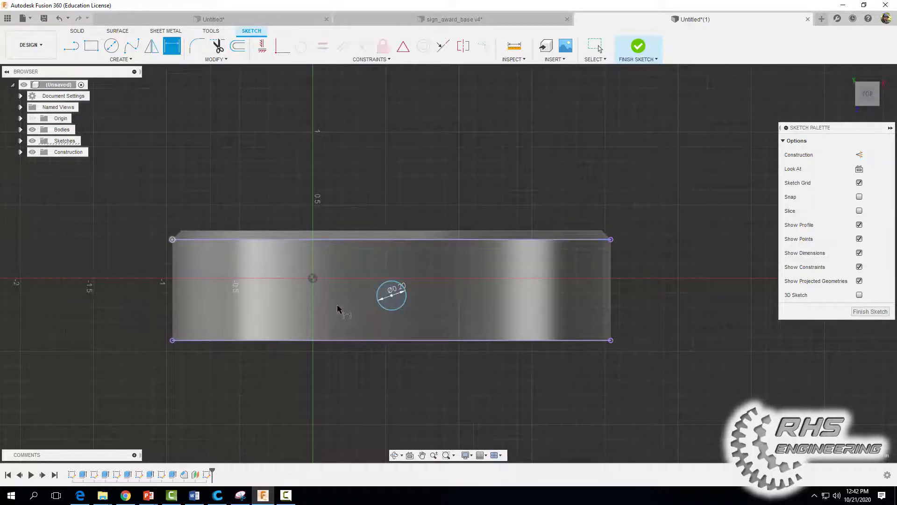
left_click(384, 299)
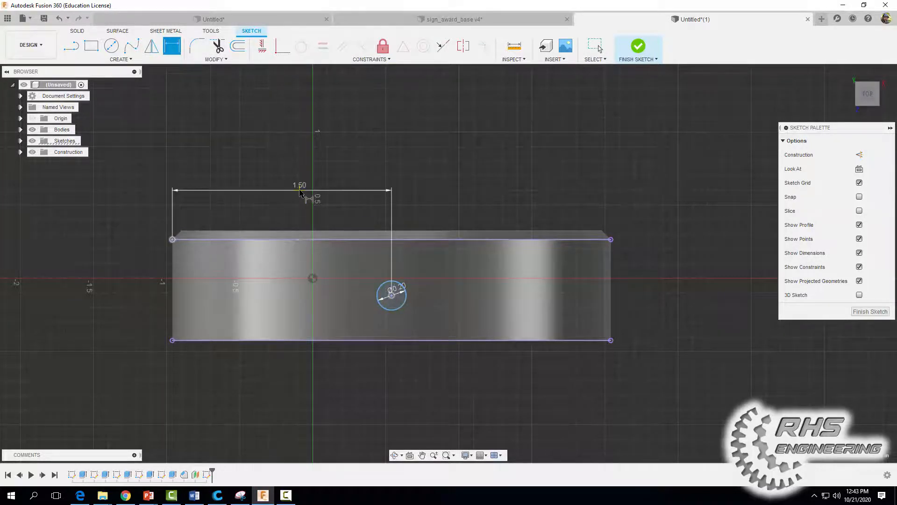
left_click(300, 192)
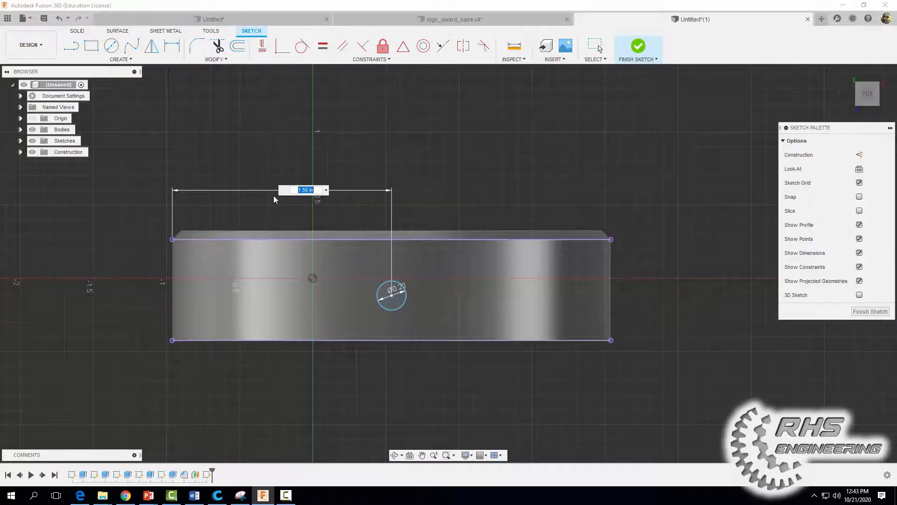
key("Return")
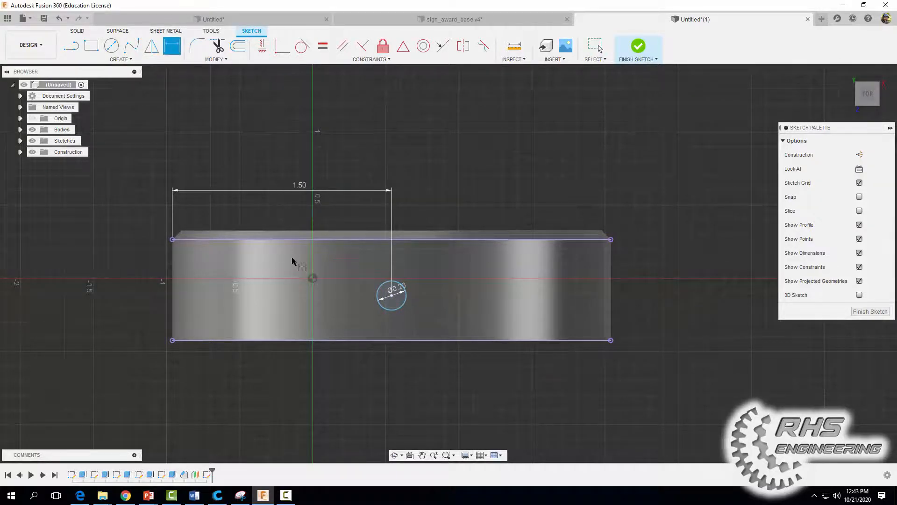
Dimension the circle's centre 0.4 in vertically from the edge of the disc's chamfered, slotted face and finish the sketch.
key("Escape")
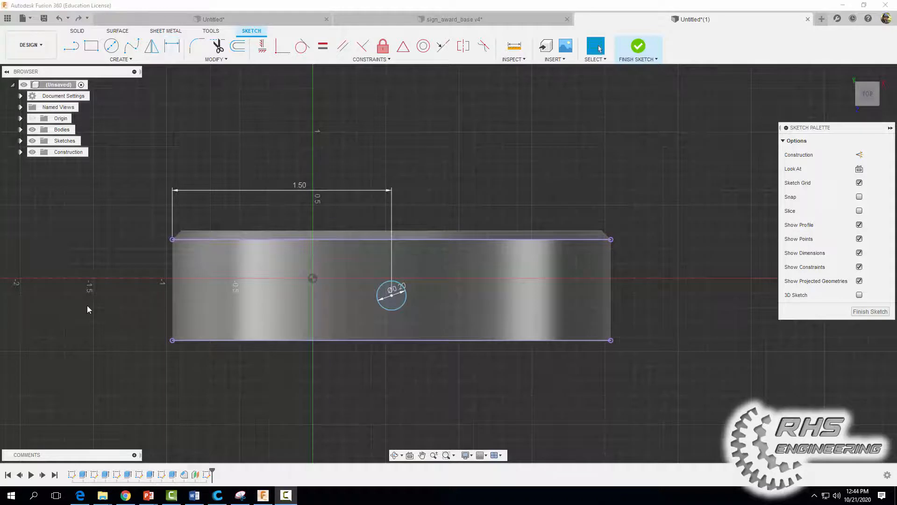
left_click(171, 46)
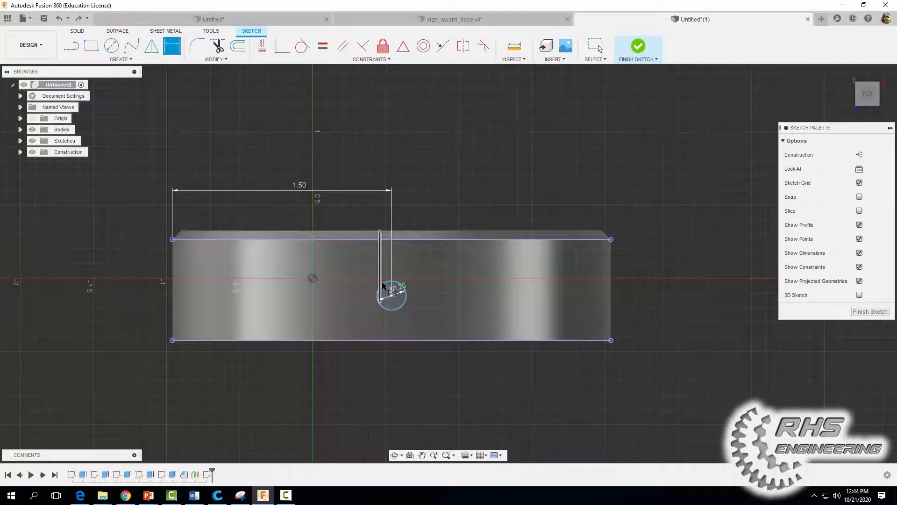
left_click(392, 297)
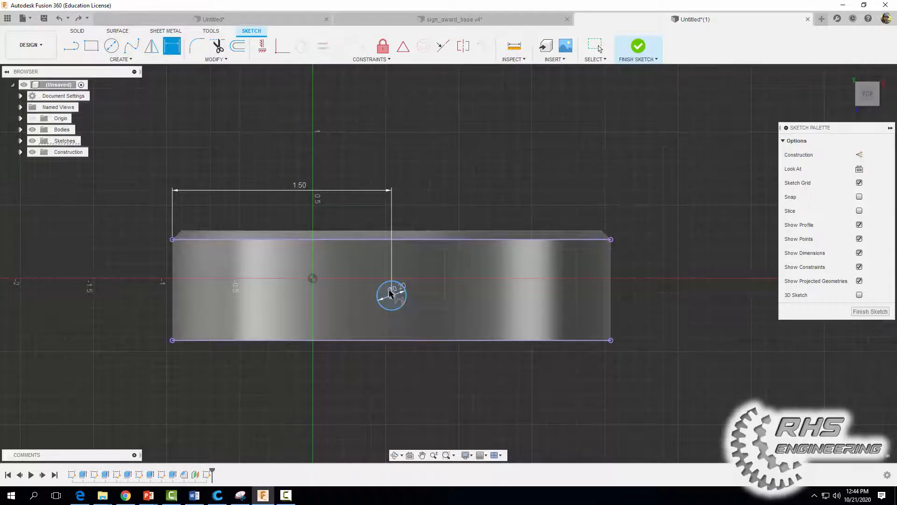
left_click(369, 235)
left_click(119, 252)
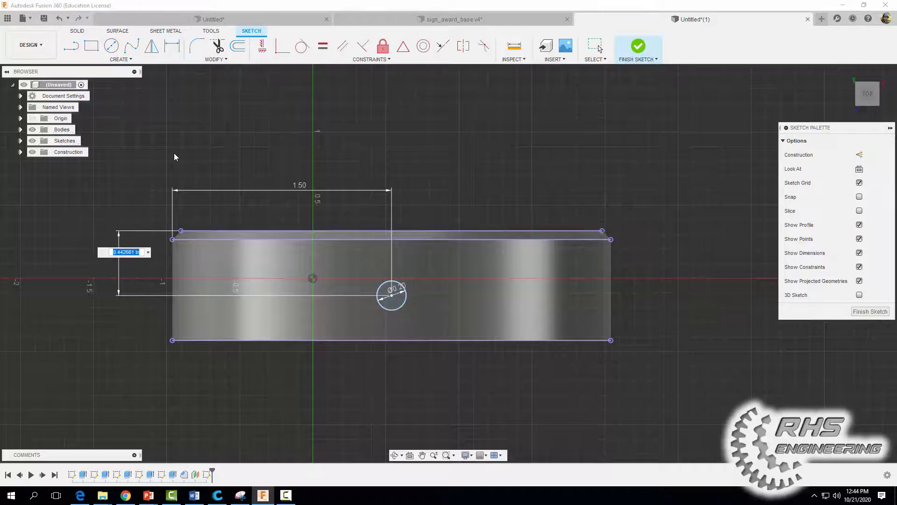
type("4")
key("Return")
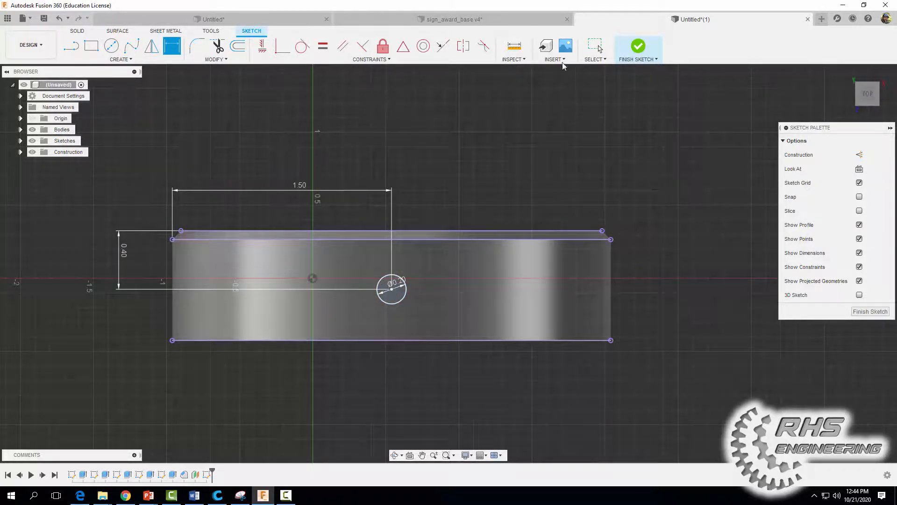
left_click(639, 47)
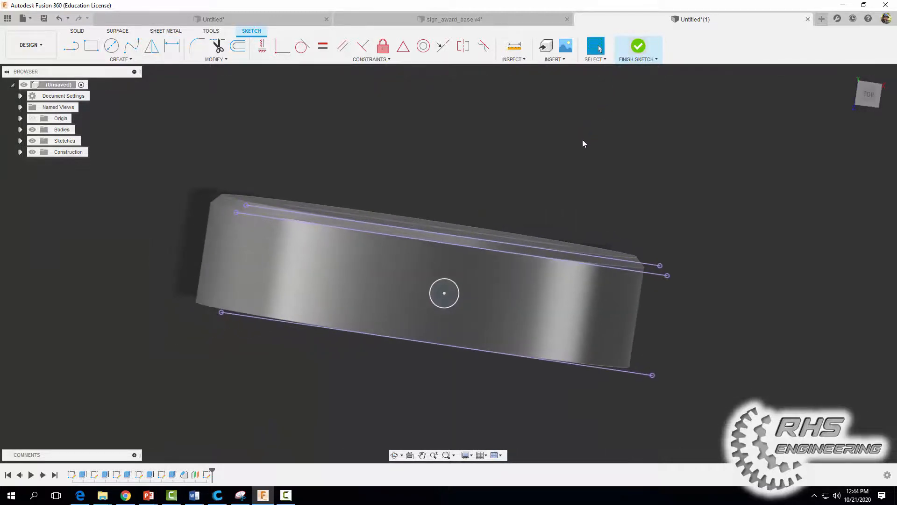
Extrude the circle as a -0.693 in cut through the disc's side wall into the inner recess.
middle_click_drag(701, 292, 530, 330, "shift")
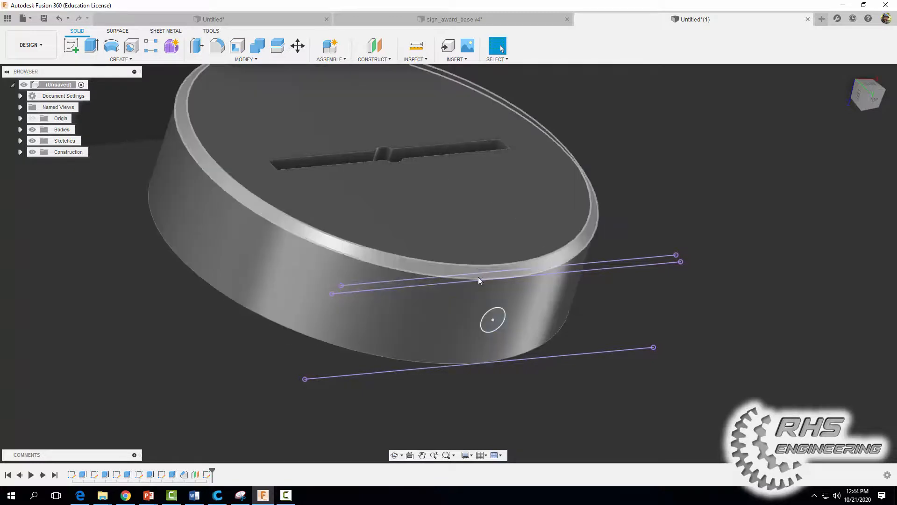
left_click(92, 47)
left_click_drag(492, 319, 459, 285)
middle_click_drag(579, 373, 545, 168, "shift")
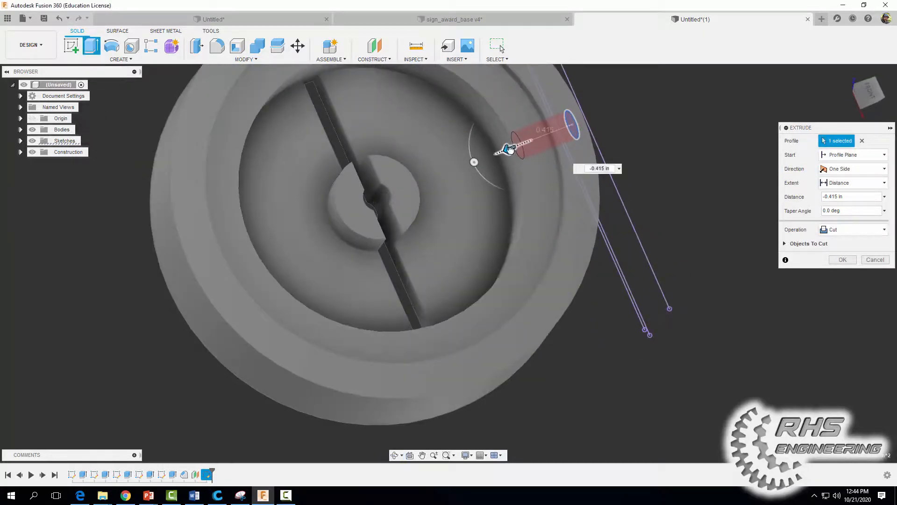
left_click_drag(509, 149, 472, 164)
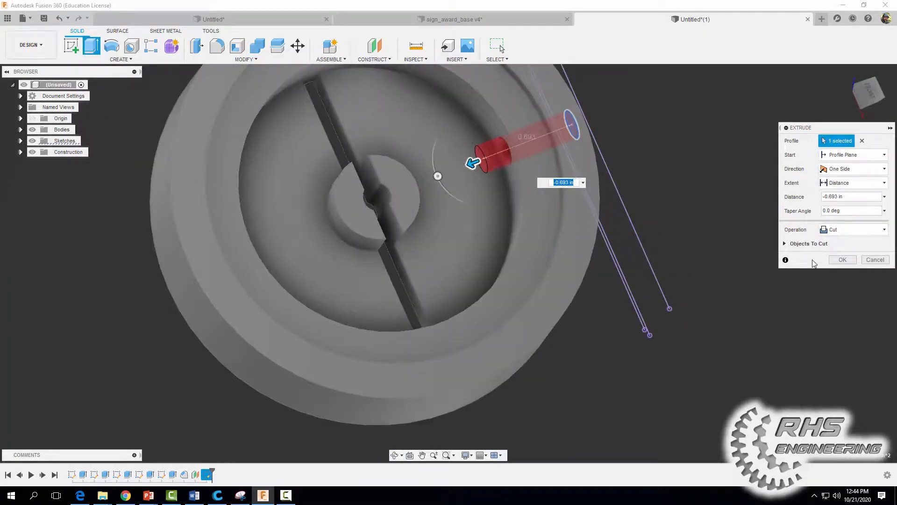
left_click(843, 260)
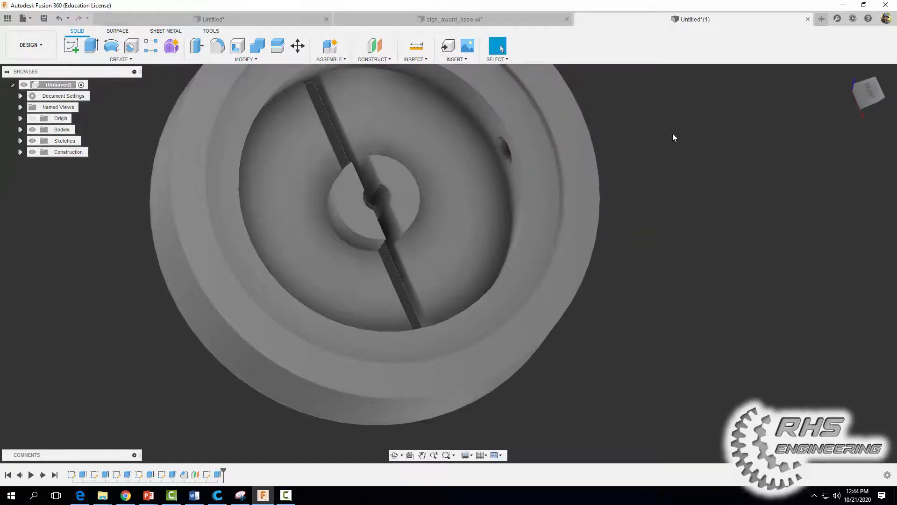
middle_click_drag(673, 135, 593, 231, "shift")
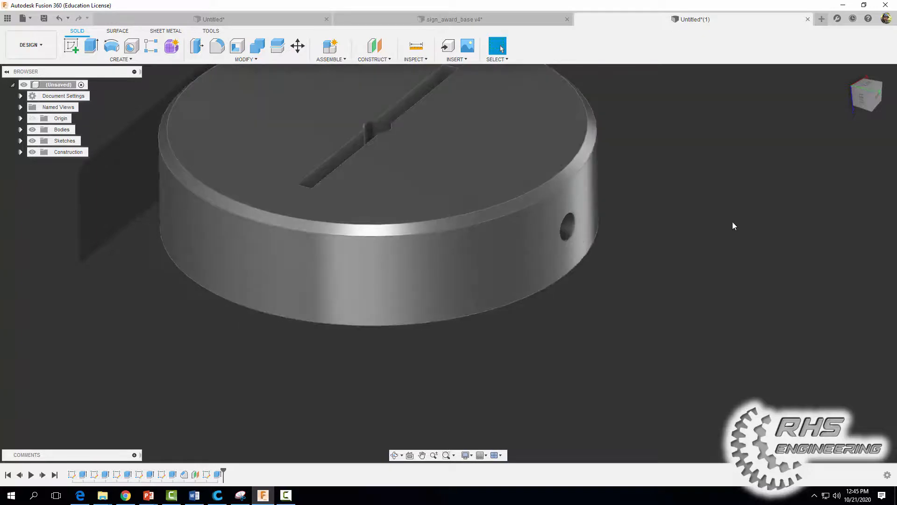
scroll(714, 212, "down", 3)
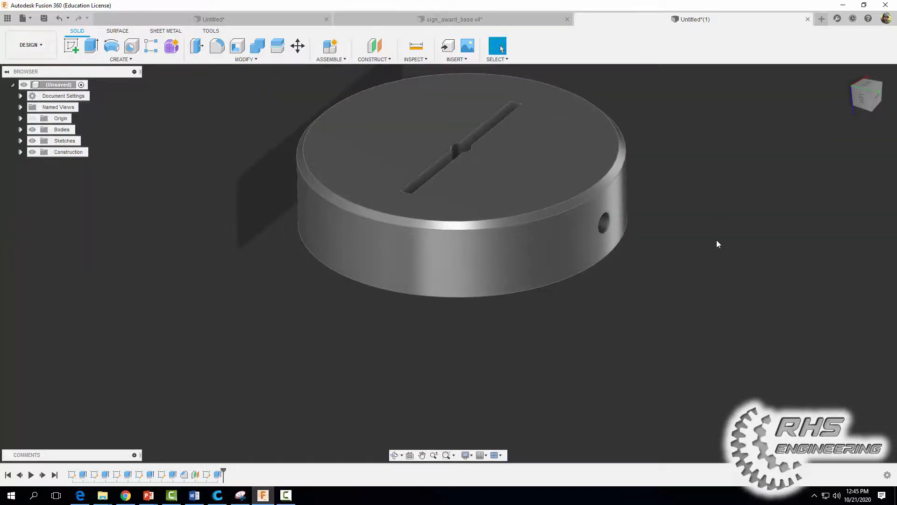
middle_click_drag(716, 240, 615, 237, "shift")
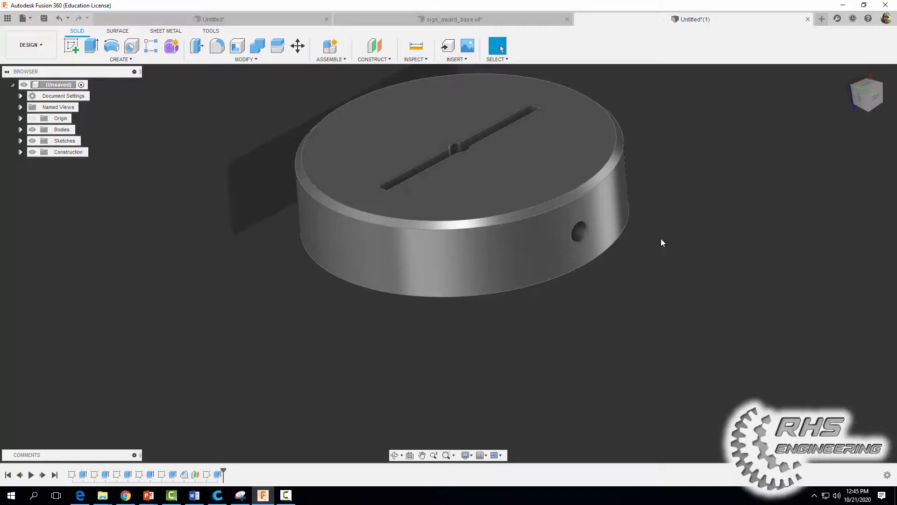
scroll(661, 238, "down", 2)
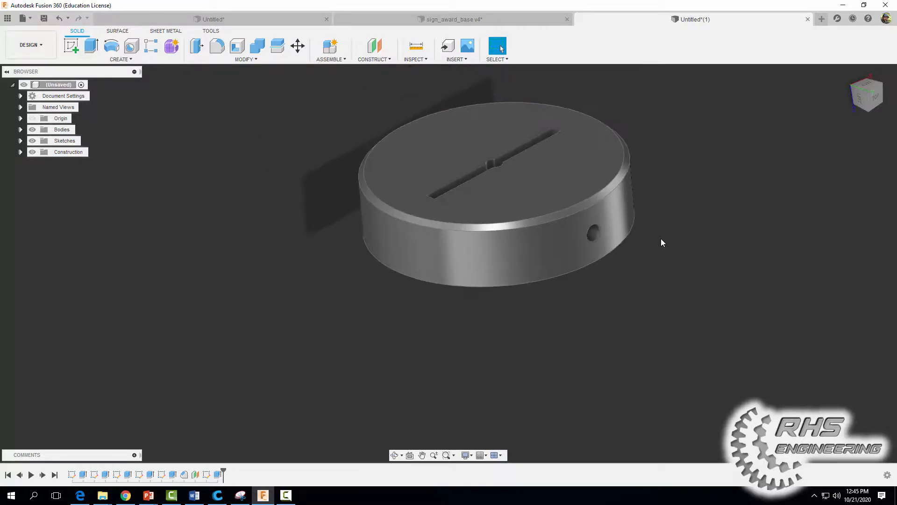
middle_click_drag(674, 231, 626, 192, "shift")
middle_click_drag(729, 194, 621, 265, "shift")
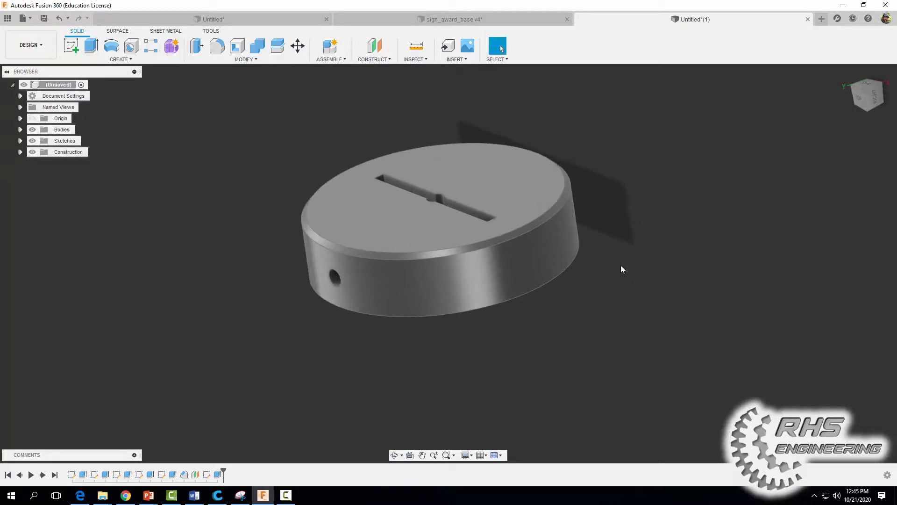
Apply the Polyethylene, High Density plastic from the Fusion 360 Material Library to the disc body as its physical material.
left_click(254, 60)
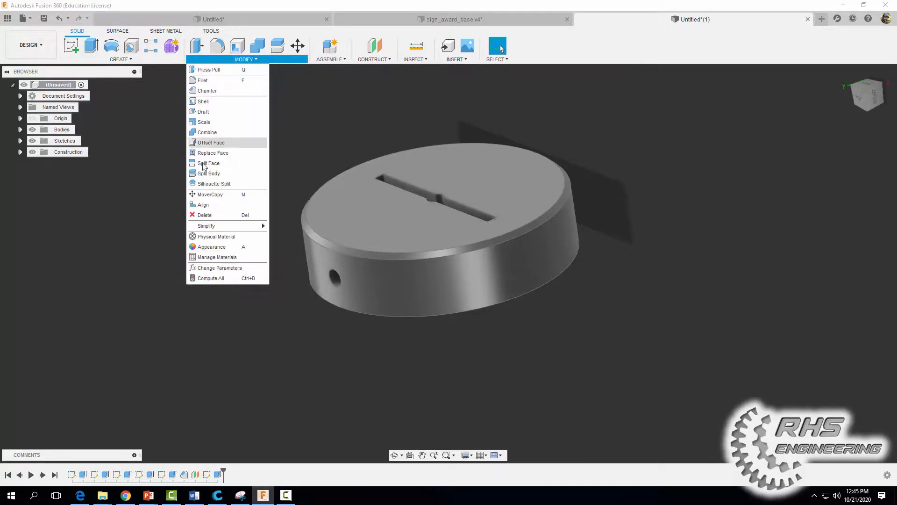
left_click(205, 239)
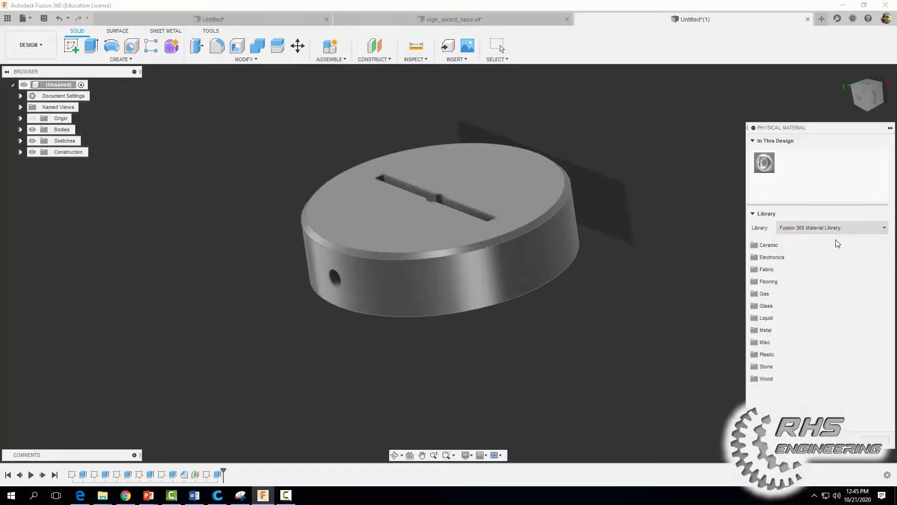
left_click(765, 354)
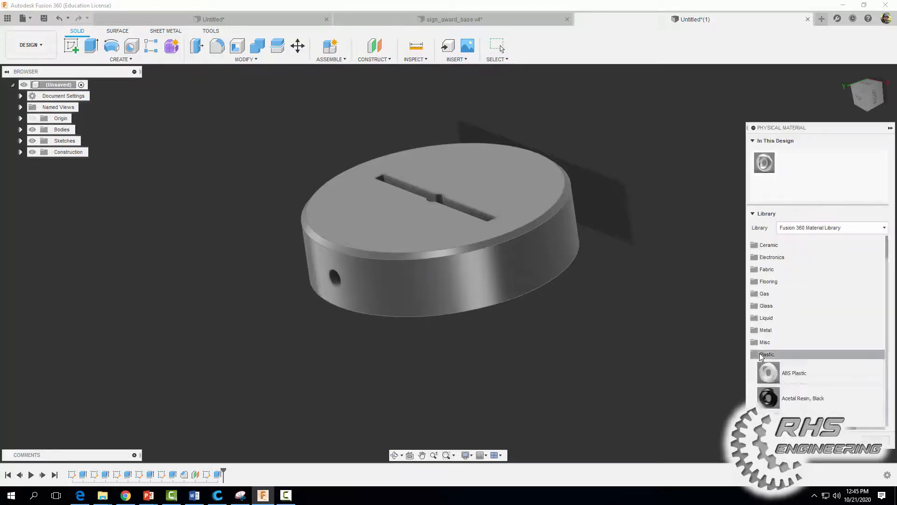
left_click_drag(819, 127, 736, 51)
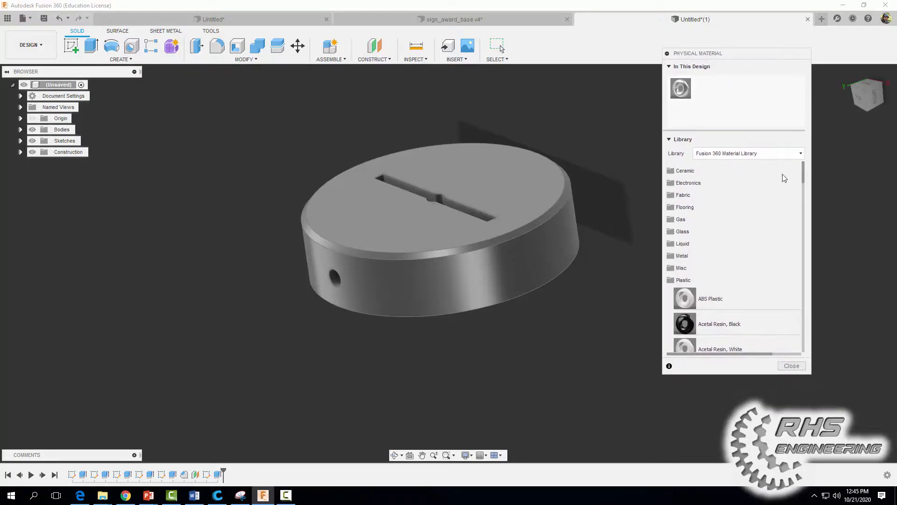
left_click_drag(804, 175, 814, 280)
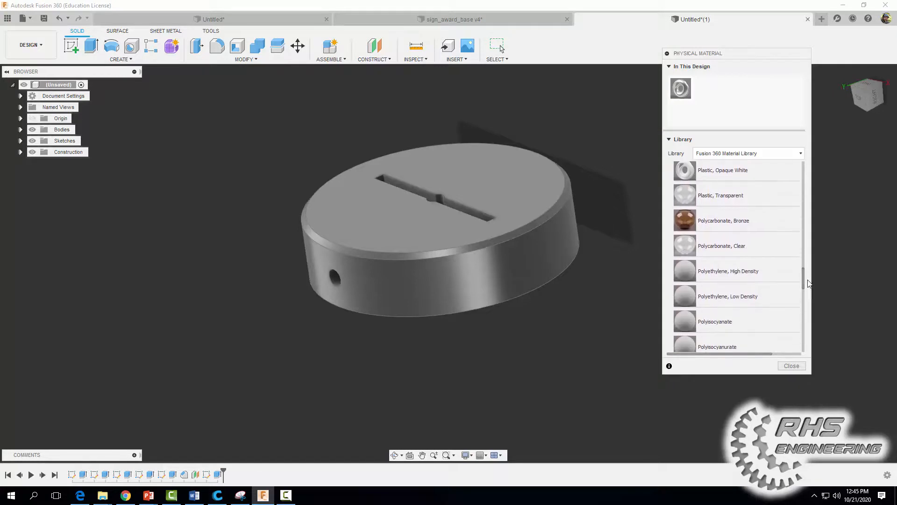
left_click_drag(735, 275, 540, 248)
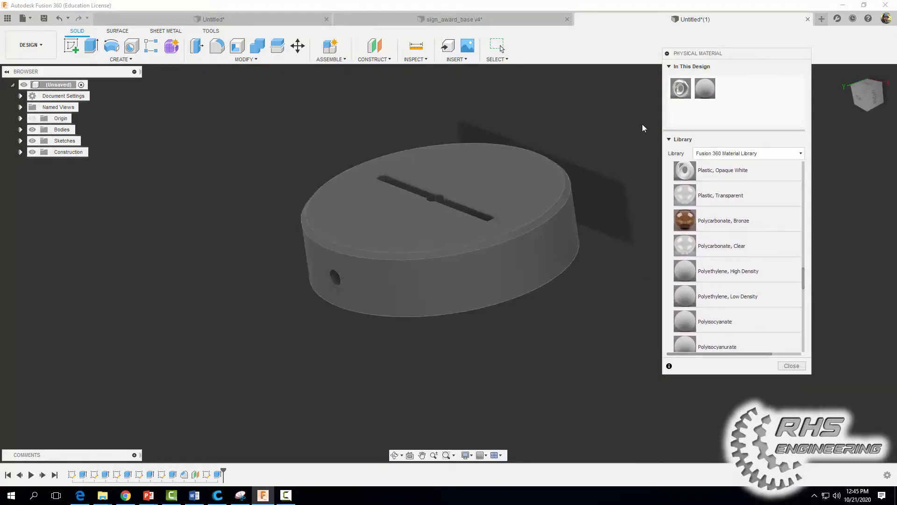
Check the density settings of the design's Polyethylene, High Density and aluminum physical materials.
right_click(706, 86)
left_click(720, 91)
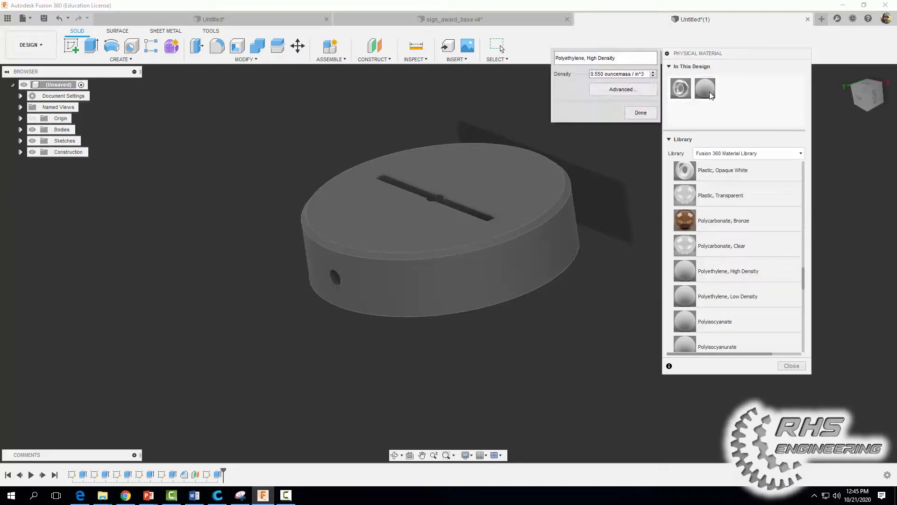
right_click(683, 94)
left_click(686, 106)
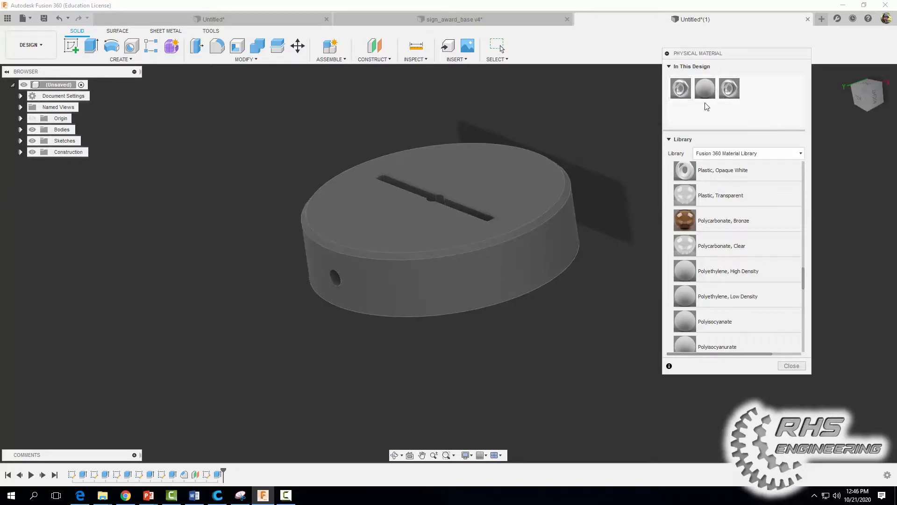
right_click(677, 94)
left_click(690, 100)
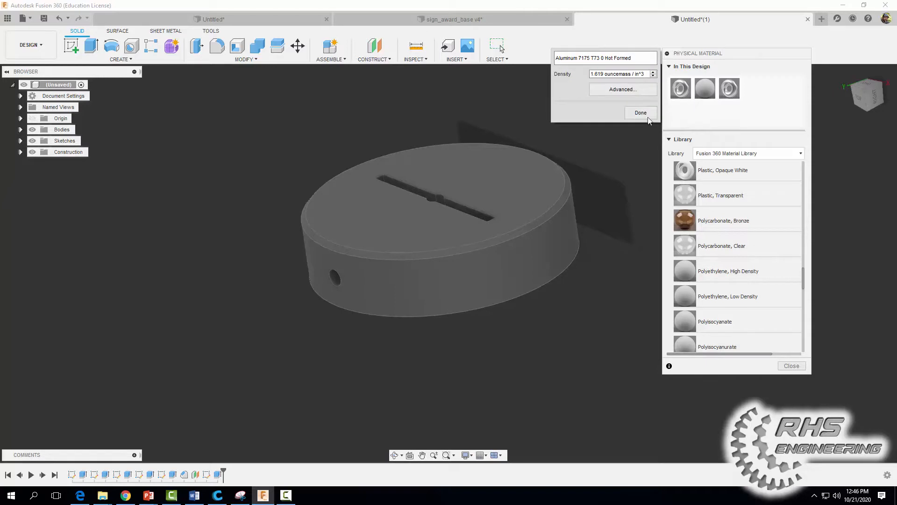
left_click(792, 365)
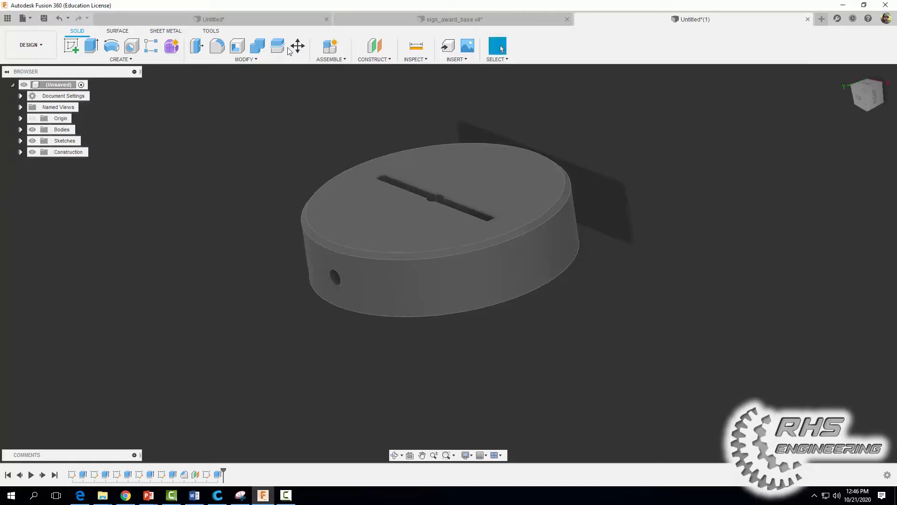
Apply the glossy paint appearance Paint - Enamel Glossy (Black) to the whole disc body.
left_click(256, 59)
left_click(233, 250)
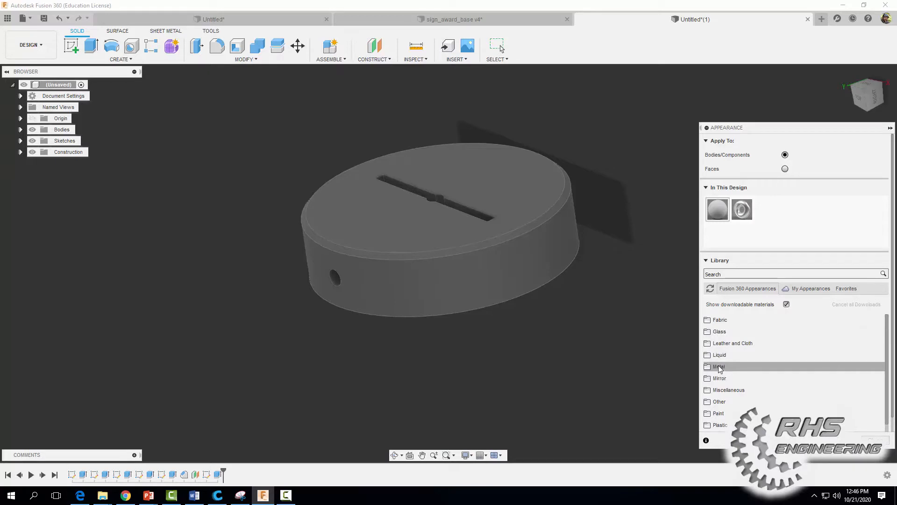
left_click(722, 413)
scroll(727, 409, "down", 2)
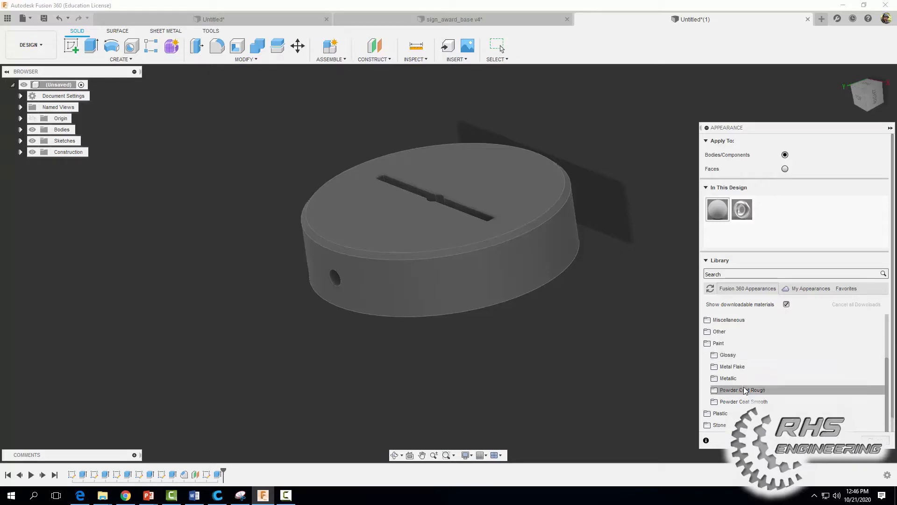
left_click(727, 354)
left_click_drag(733, 373, 482, 226)
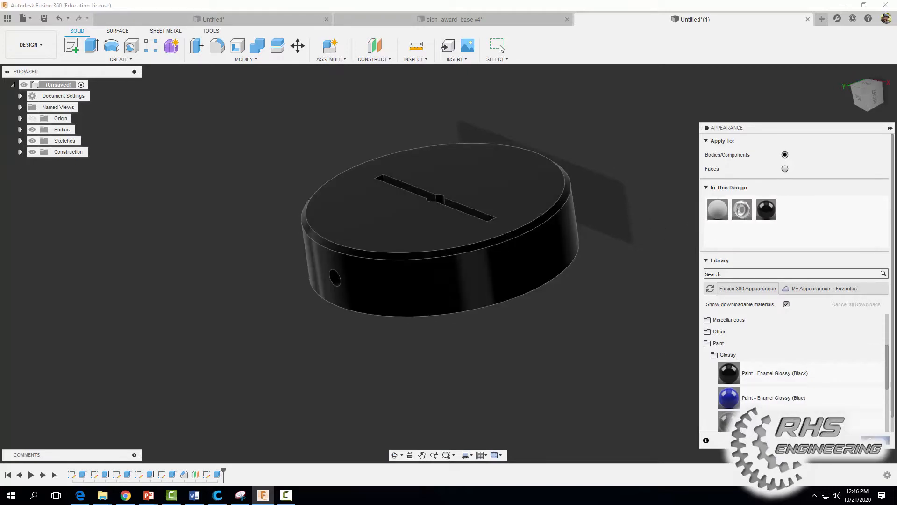
left_click(875, 440)
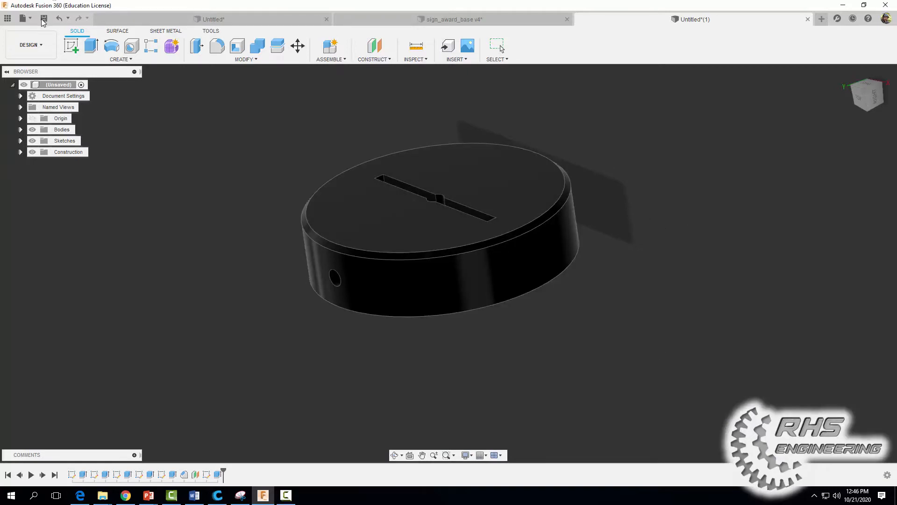
Save the design as sign_award_base_video in the CIM files > sign_award > video files folder.
left_click(24, 19)
left_click(49, 118)
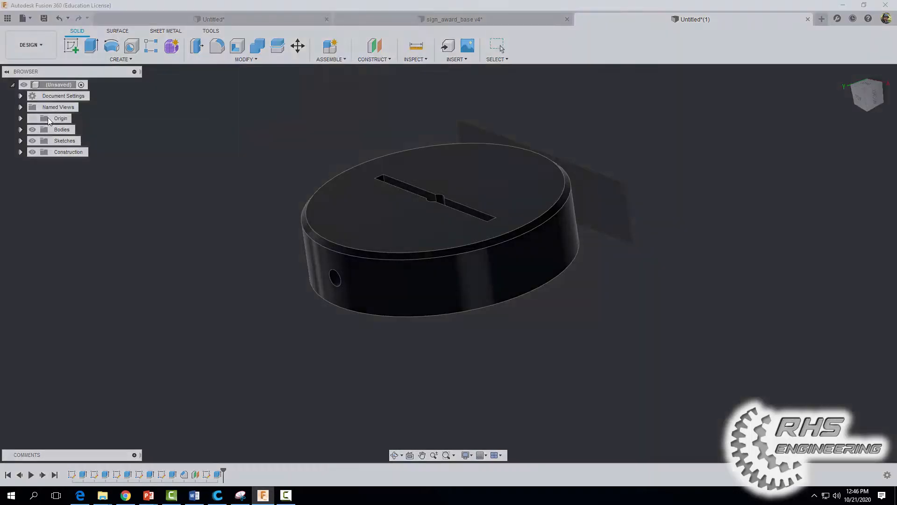
type("sign_award_base_video")
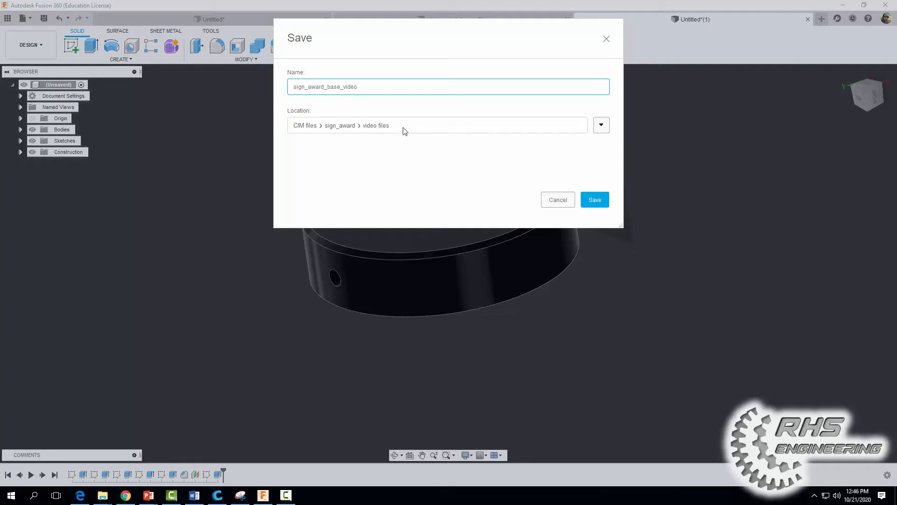
left_click(594, 198)
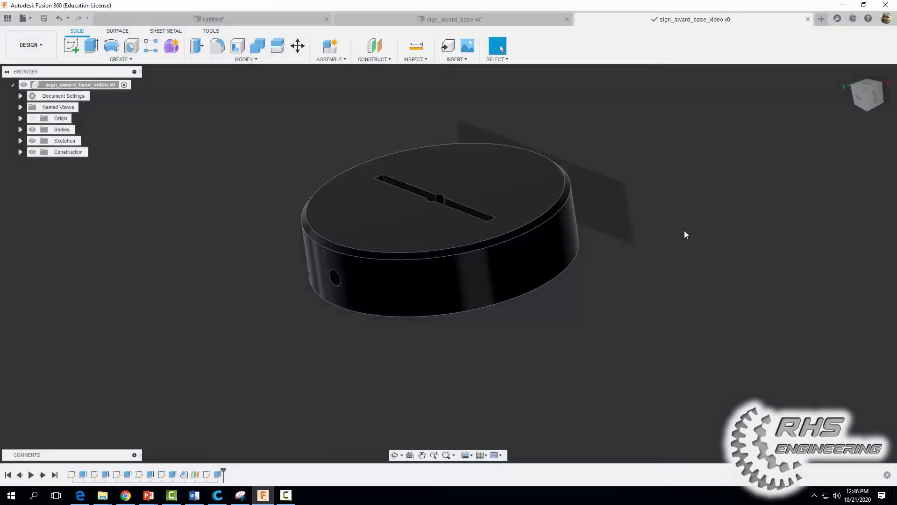
middle_click_drag(690, 235, 681, 150, "shift")
middle_click_drag(554, 225, 607, 290, "shift")
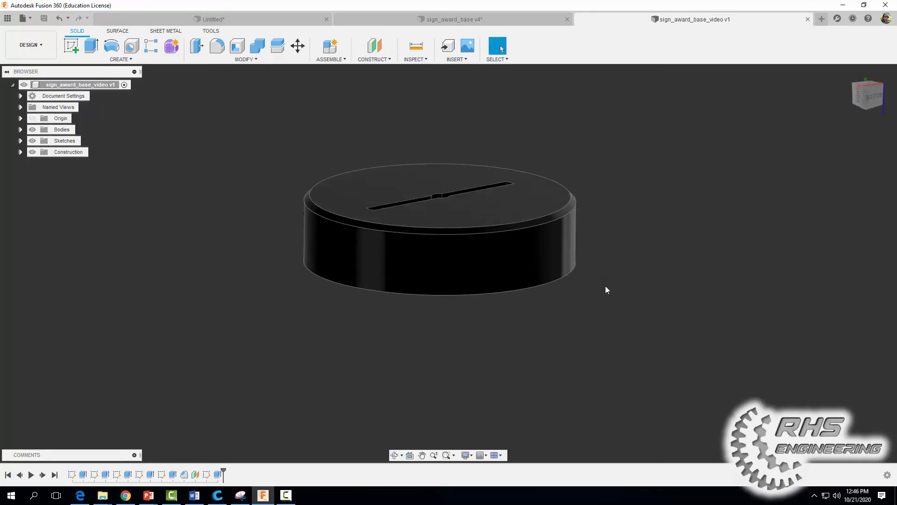